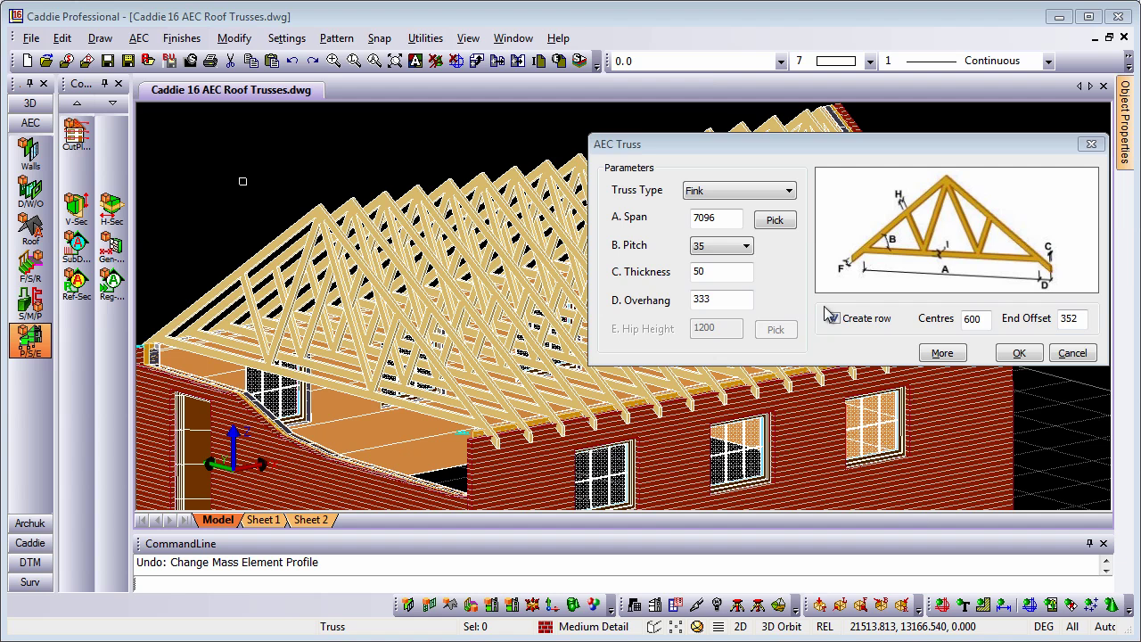
{"action": "left_click", "coordinate": [772, 196]}
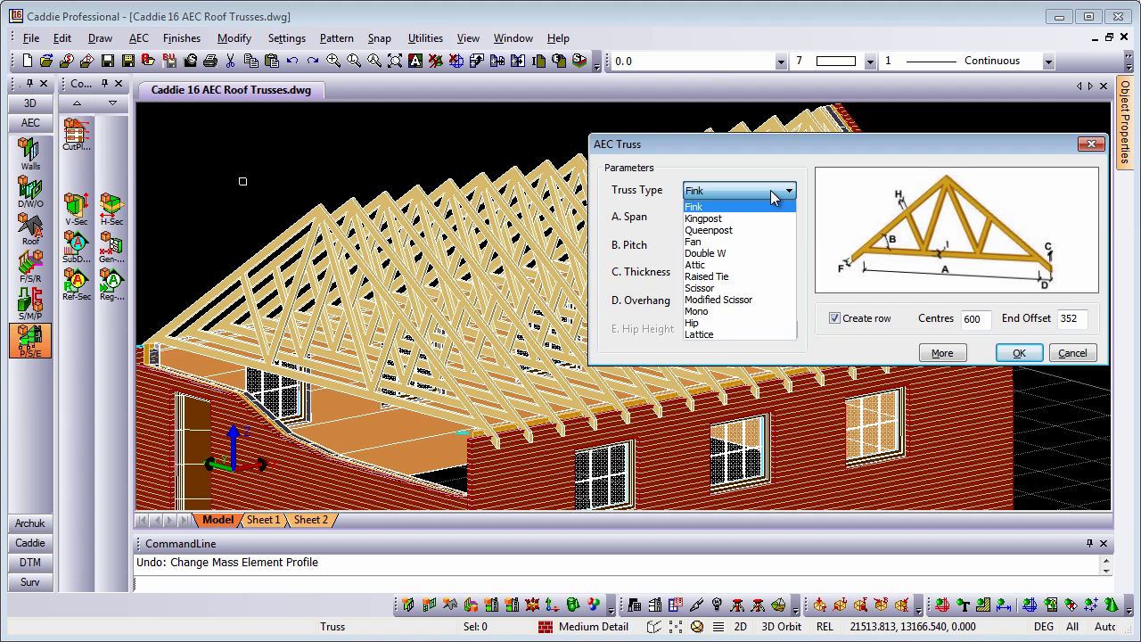
{"action": "key", "text": "Down"}
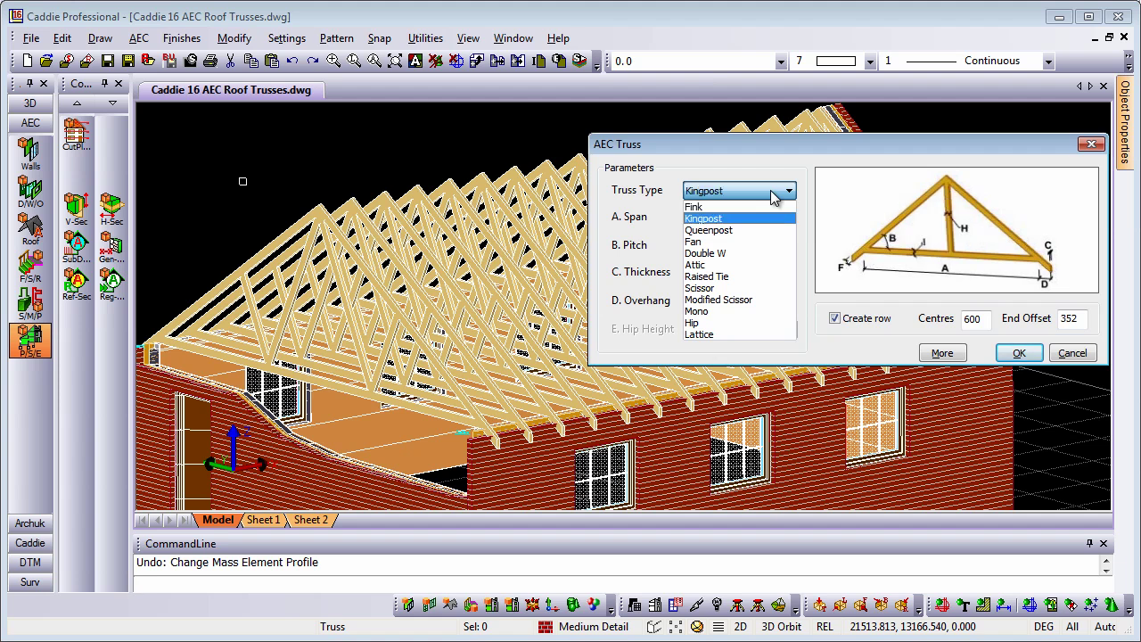
{"action": "key", "text": "Down"}
{"action": "key", "text": "Down"}
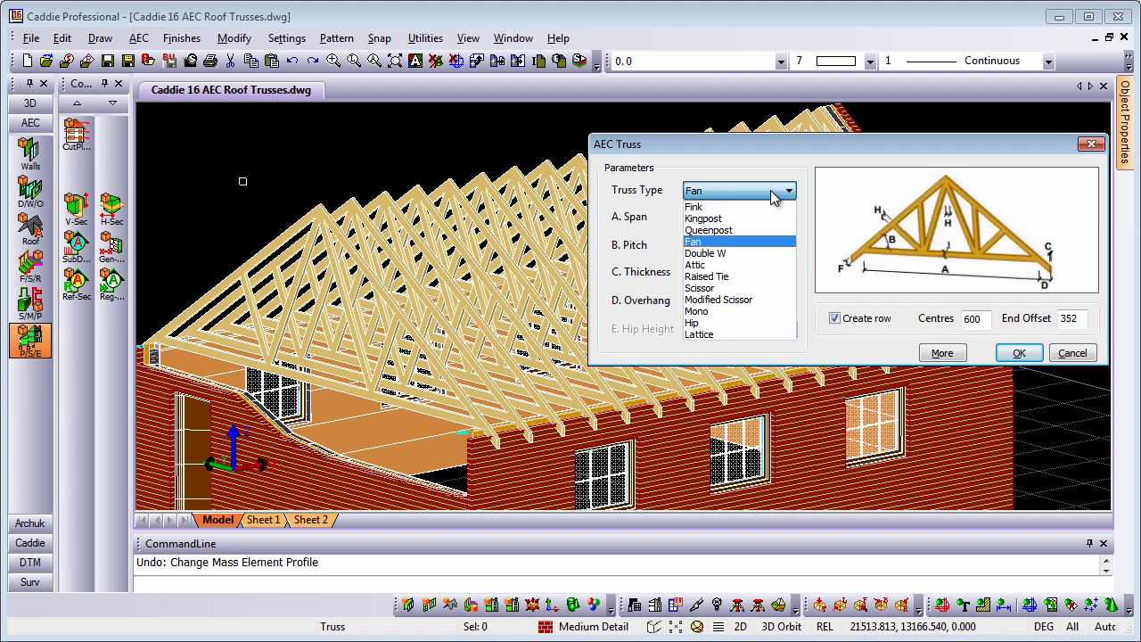
{"action": "key", "text": "Down"}
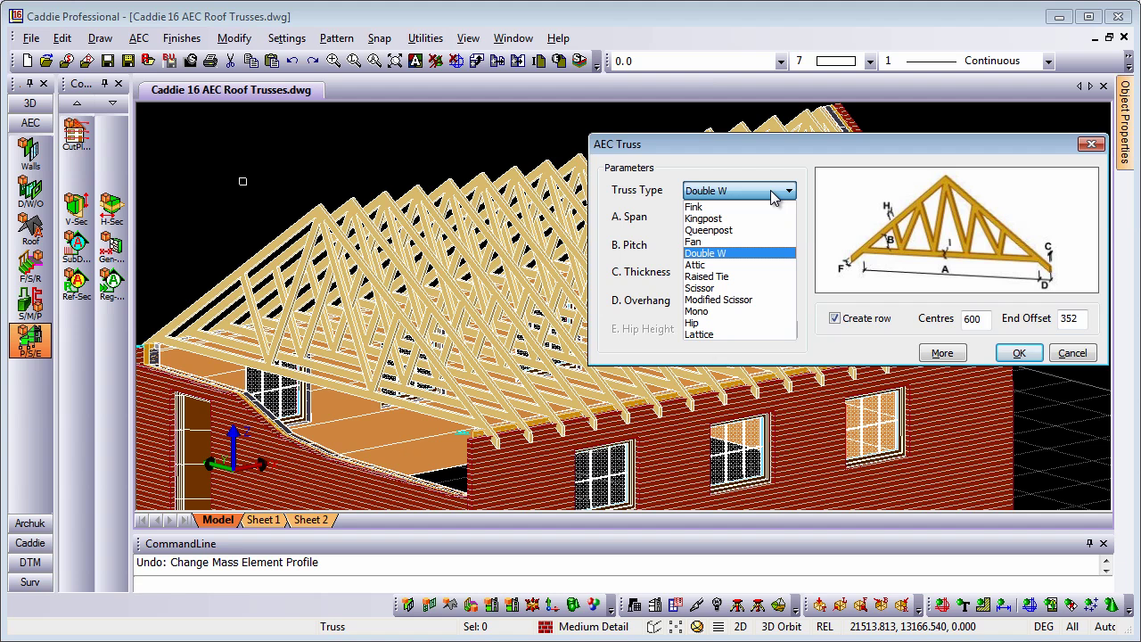
{"action": "key", "text": "Down"}
{"action": "key", "text": "Down"}
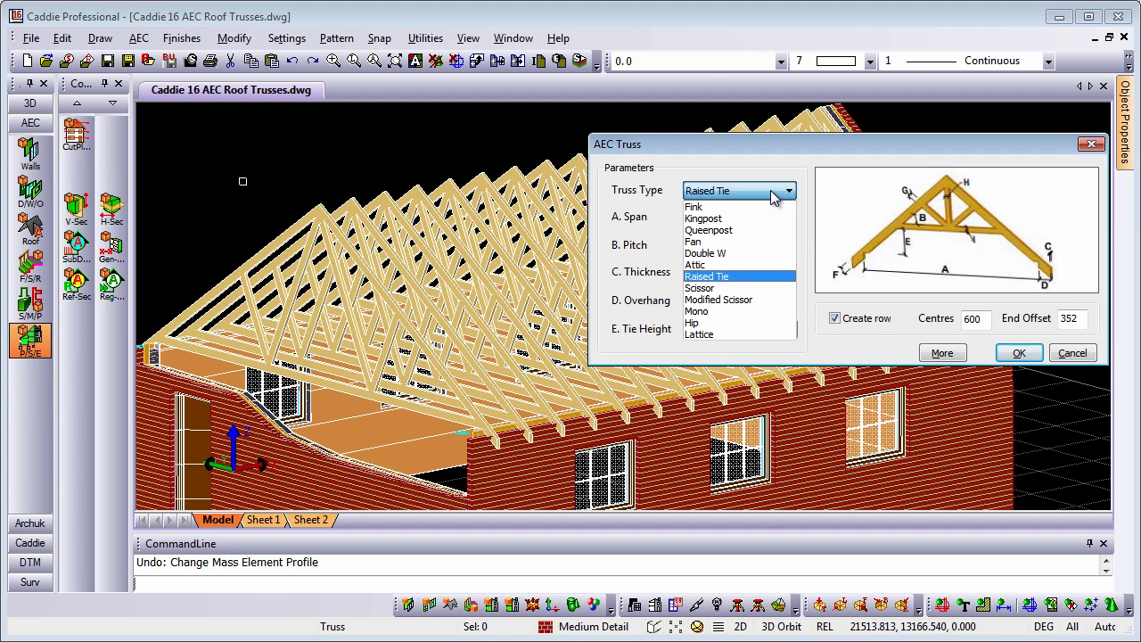
{"action": "key", "text": "Down"}
{"action": "key", "text": "Down"}
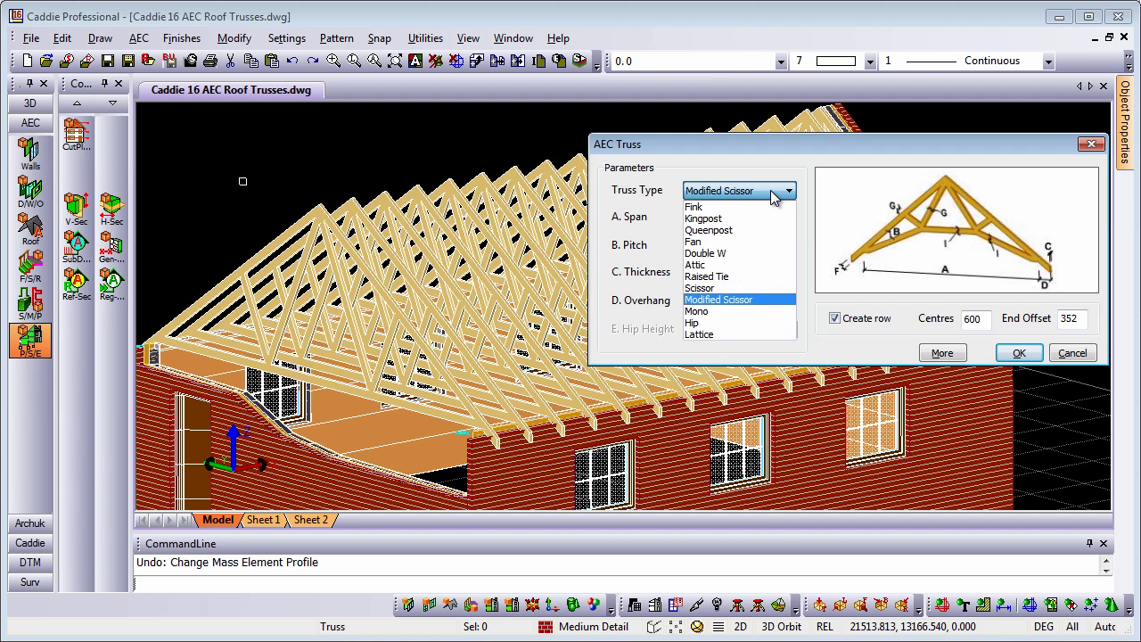
{"action": "key", "text": "Down"}
{"action": "key", "text": "Down"}
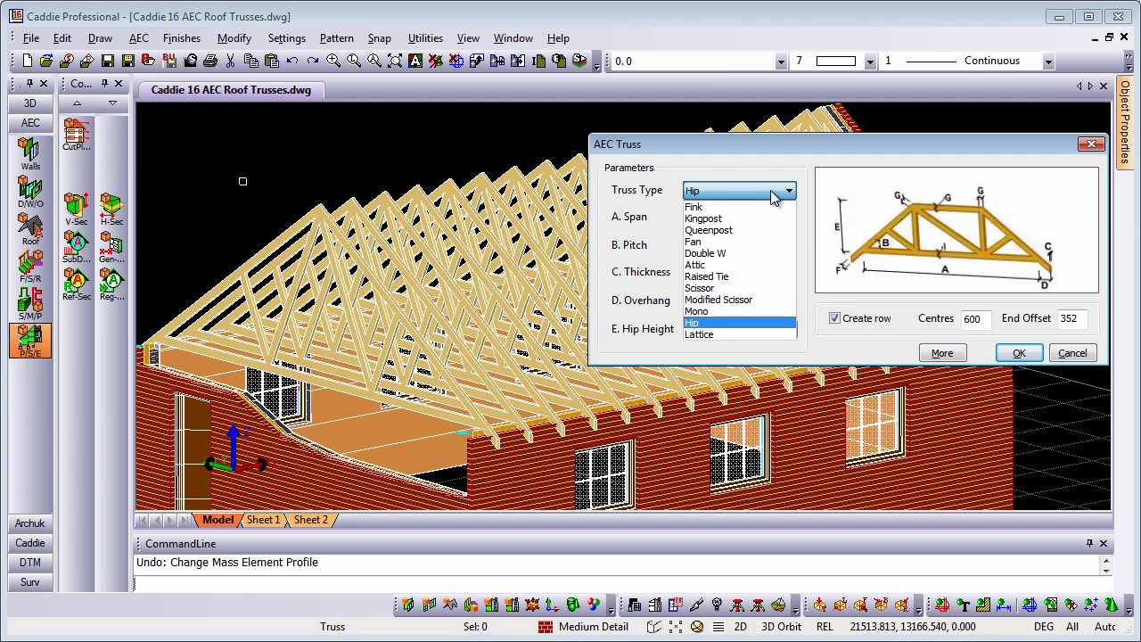
{"action": "key", "text": "Down"}
{"action": "key", "text": "Up"}
{"action": "key", "text": "Up"}
{"action": "key", "text": "Up"}
{"action": "key", "text": "Up"}
{"action": "key", "text": "Up"}
{"action": "key", "text": "Up"}
{"action": "key", "text": "Up"}
{"action": "key", "text": "Up"}
{"action": "key", "text": "Up"}
{"action": "key", "text": "Up"}
{"action": "key", "text": "Up"}
{"action": "left_click", "coordinate": [772, 194]}
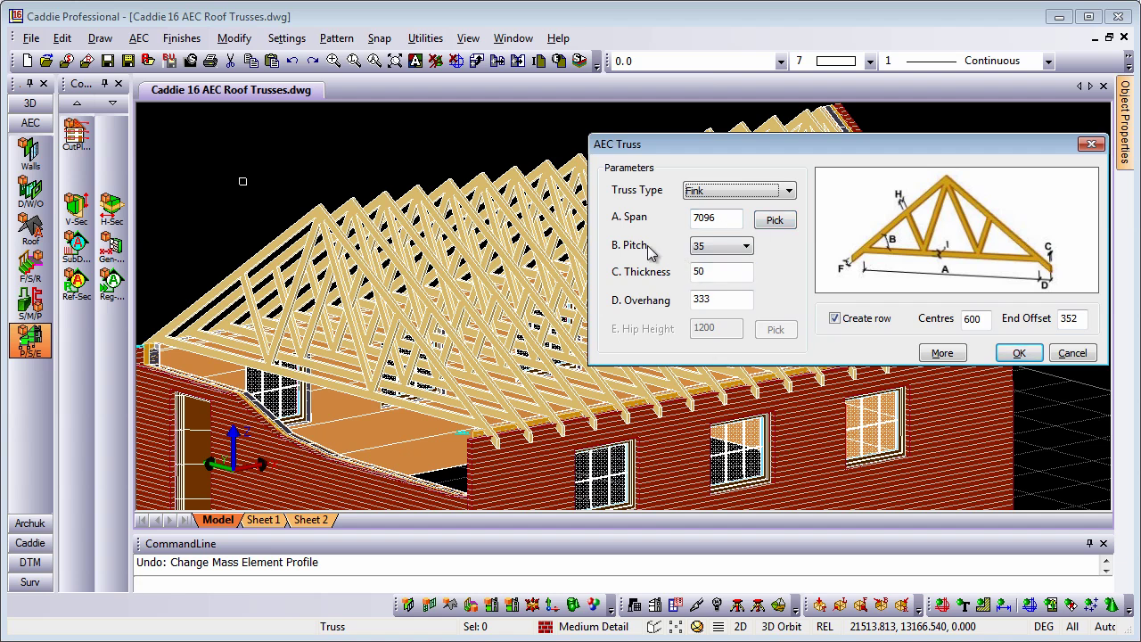
{"action": "left_click", "coordinate": [732, 251]}
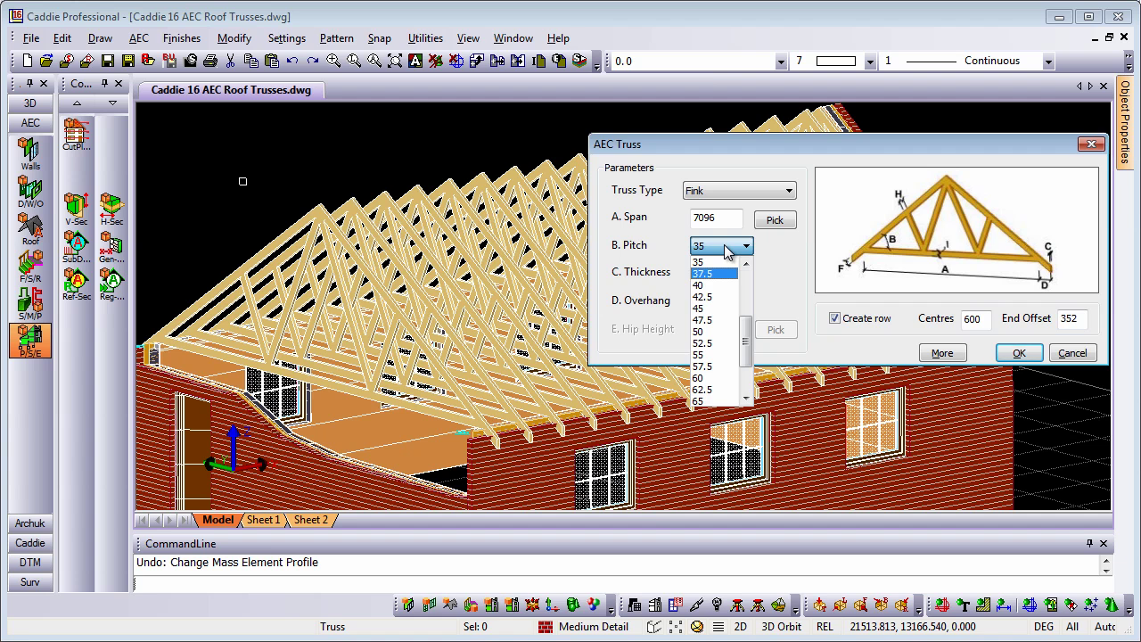
{"action": "left_click", "coordinate": [726, 252]}
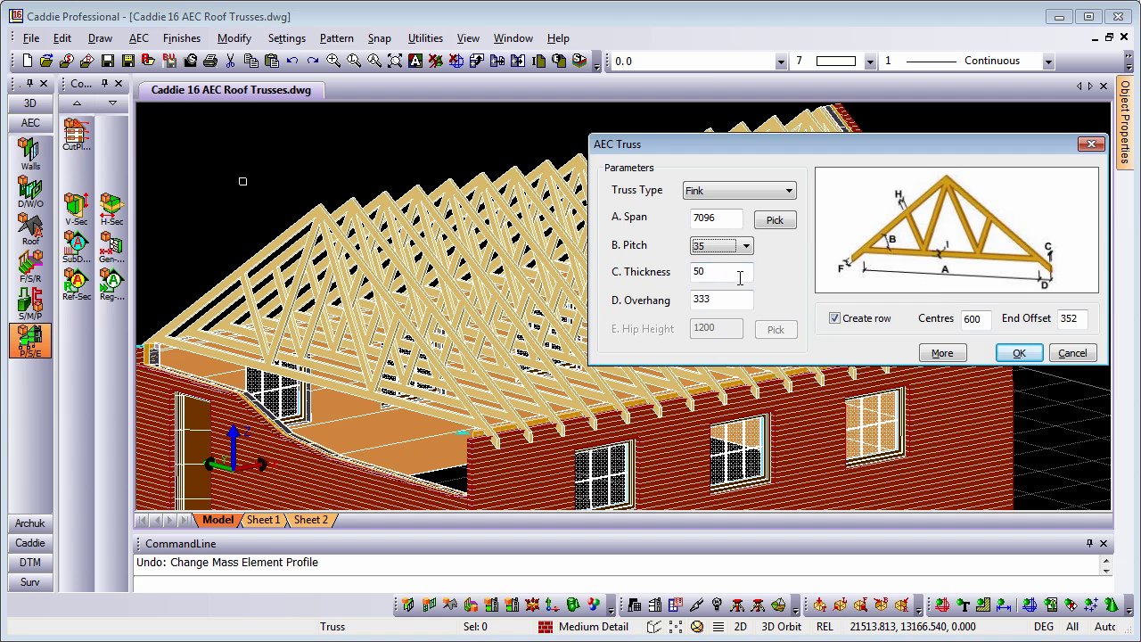
Show the truss timber sizes, with rafter, web, kingpost and tie all 120, and move the dialog lower.
{"action": "left_click", "coordinate": [943, 353]}
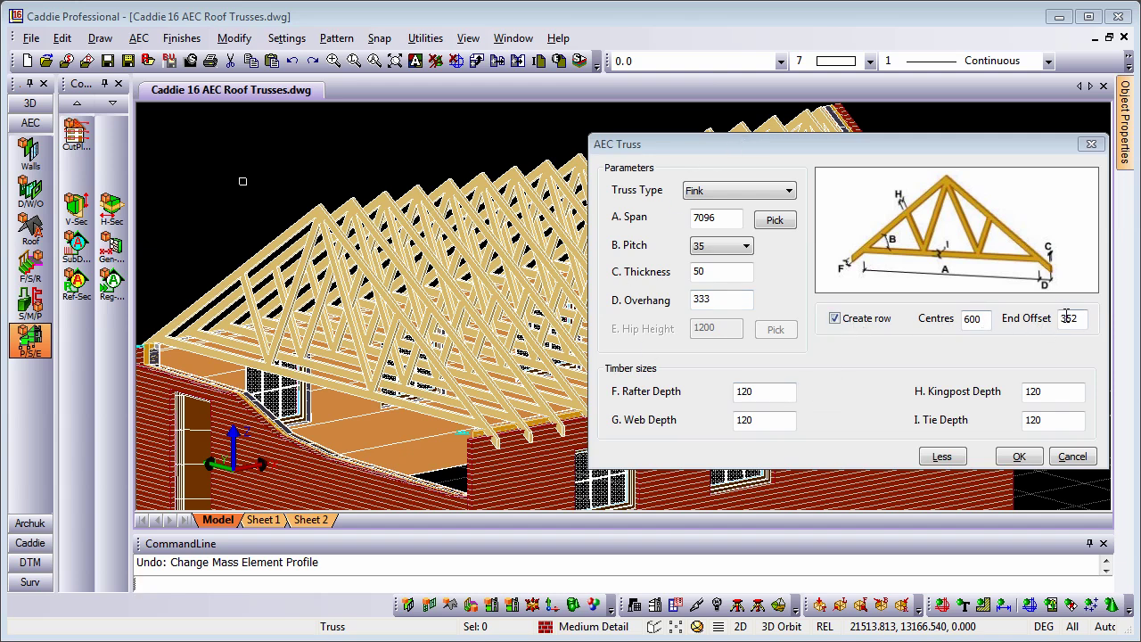
{"action": "mouse_move", "coordinate": [914, 147]}
{"action": "left_mouse_down"}
{"action": "mouse_move", "coordinate": [900, 196]}
{"action": "mouse_move", "coordinate": [905, 265]}
{"action": "mouse_move", "coordinate": [890, 288]}
{"action": "left_mouse_up"}
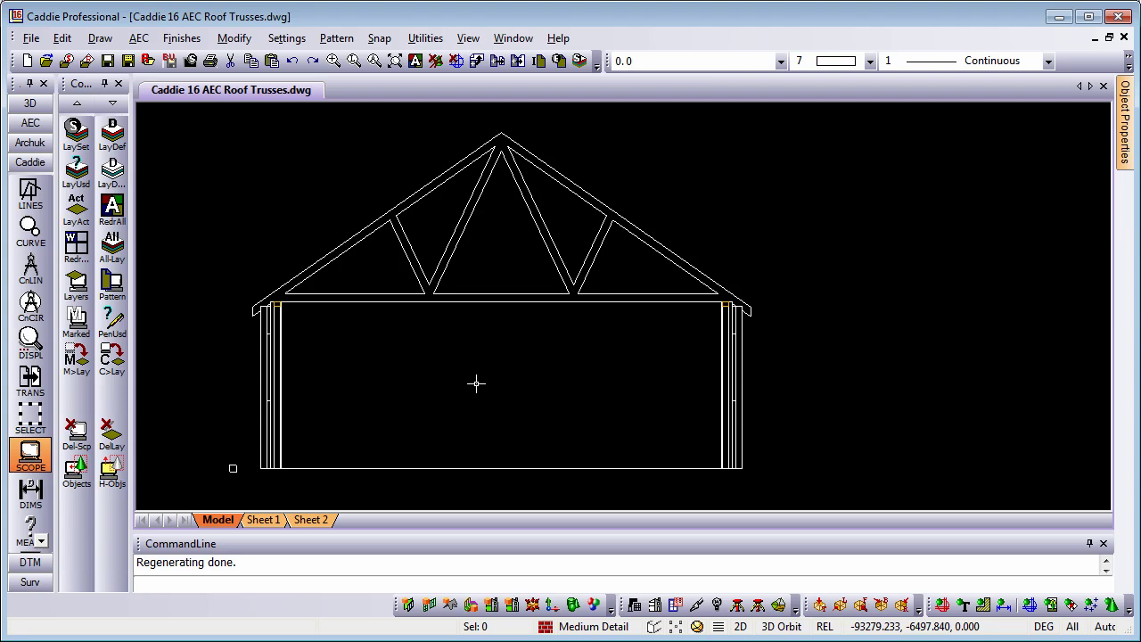
Zoom in on the eave of the 2D truss section and back out.
{"action": "scroll", "coordinate": [738, 319], "scroll_direction": "up", "scroll_amount": 4}
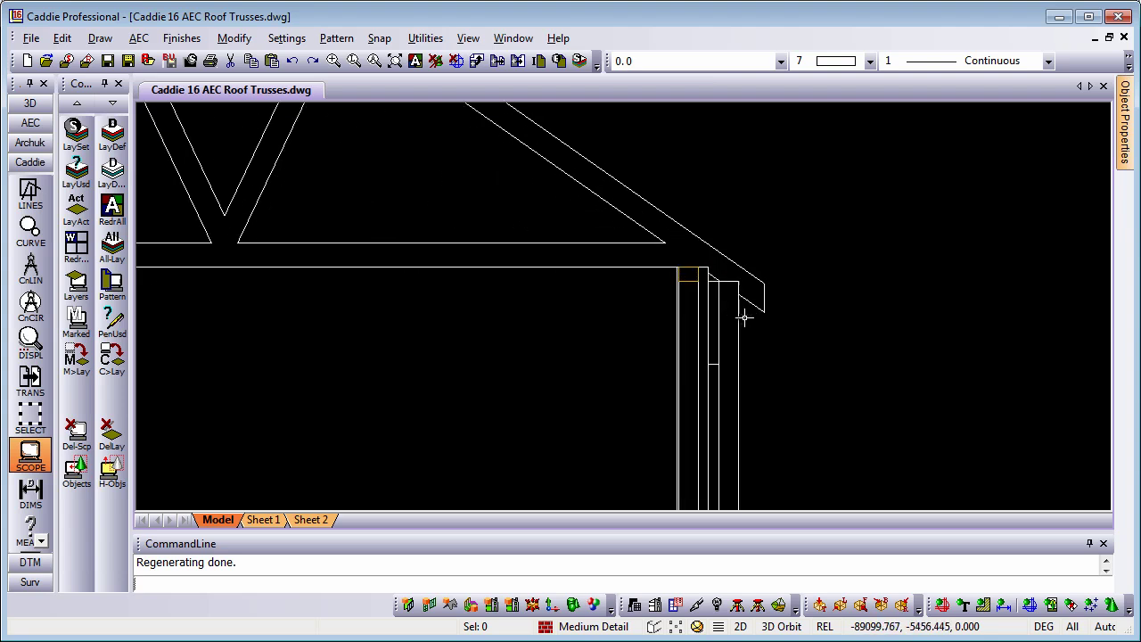
{"action": "scroll", "coordinate": [744, 316], "scroll_direction": "down", "scroll_amount": 5}
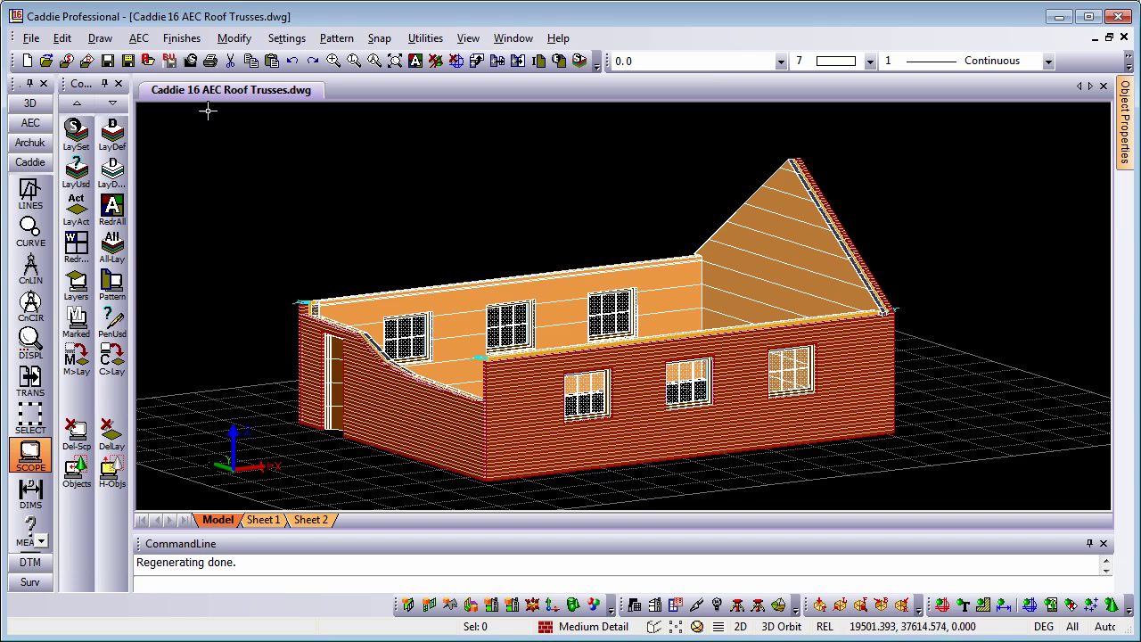
{"action": "left_click", "coordinate": [190, 61]}
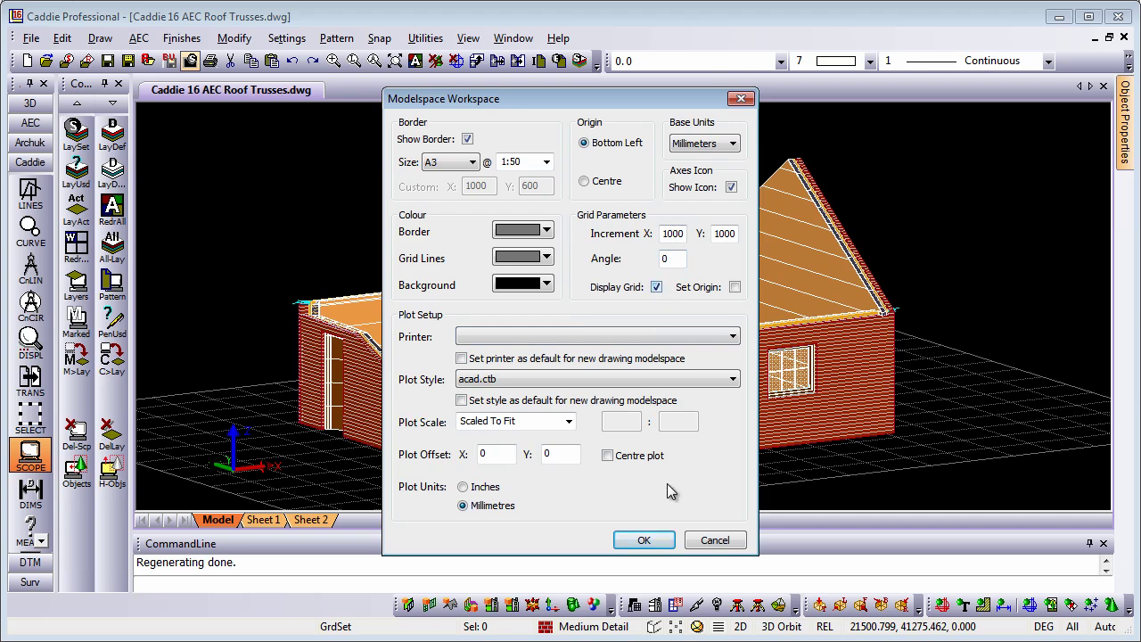
{"action": "left_click", "coordinate": [649, 540]}
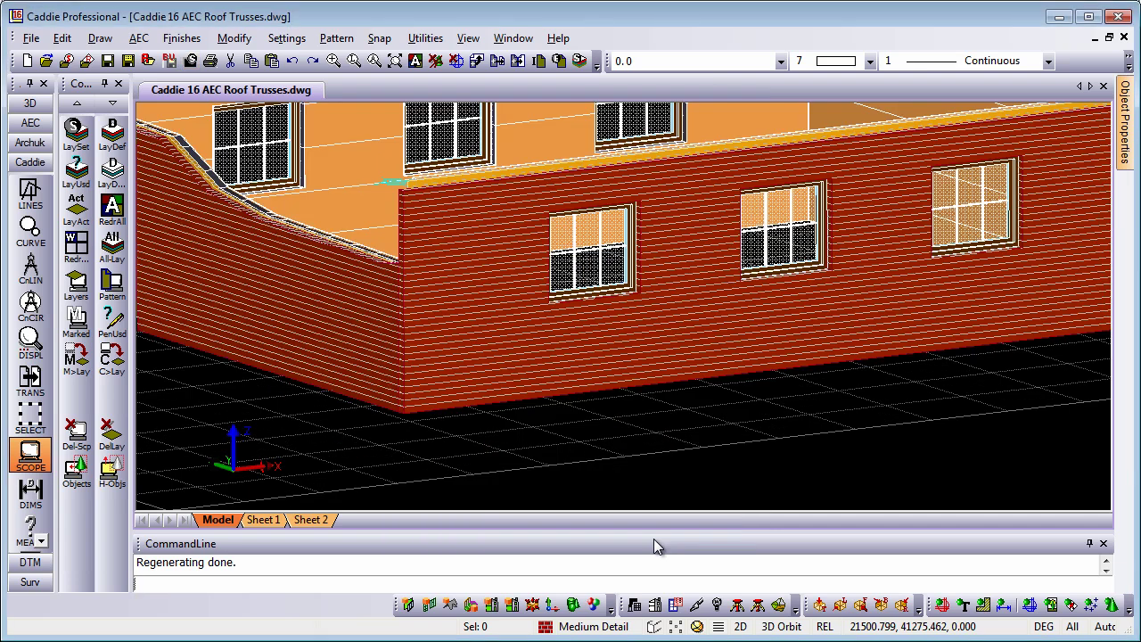
{"action": "scroll", "coordinate": [720, 365], "scroll_direction": "down", "scroll_amount": 5}
{"action": "middle_click_drag", "start_coordinate": [680, 349], "coordinate": [654, 438]}
{"action": "scroll", "coordinate": [654, 438], "scroll_direction": "down", "scroll_amount": 2}
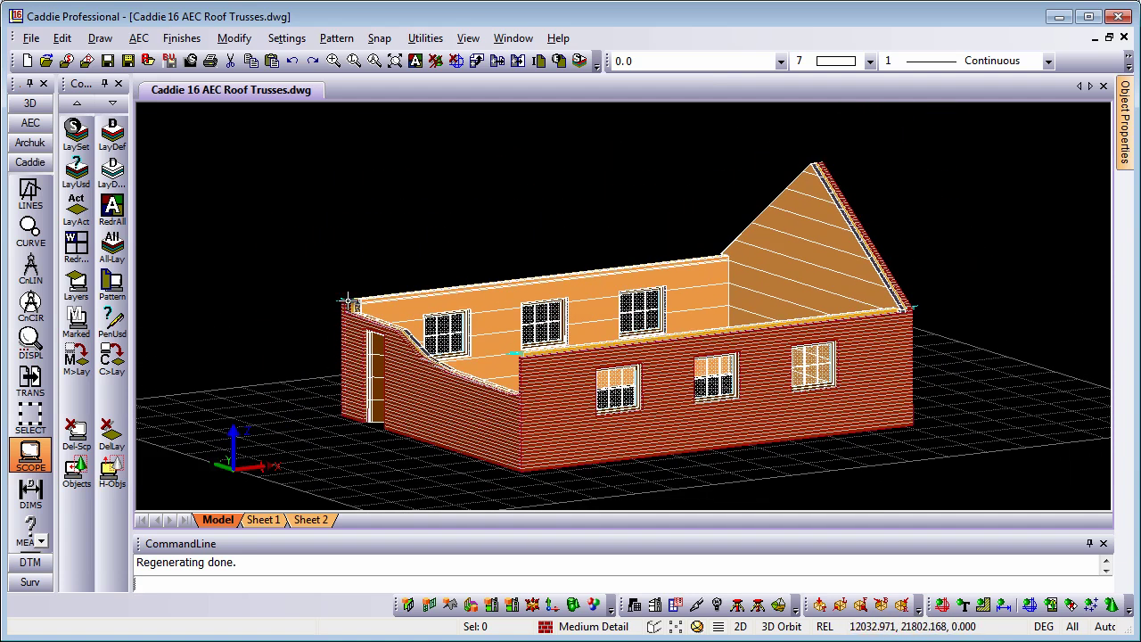
Raise the UCS working plane by an offset of 2600 to the top of the walls.
{"action": "left_click", "coordinate": [29, 103]}
{"action": "left_click", "coordinate": [30, 171]}
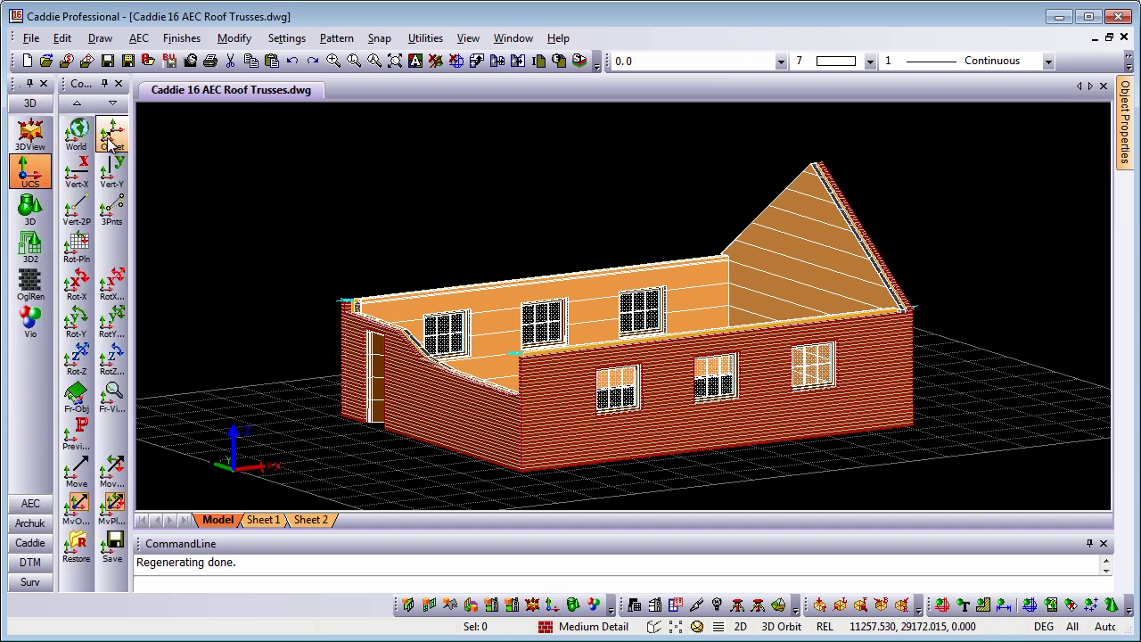
{"action": "left_click", "coordinate": [111, 138]}
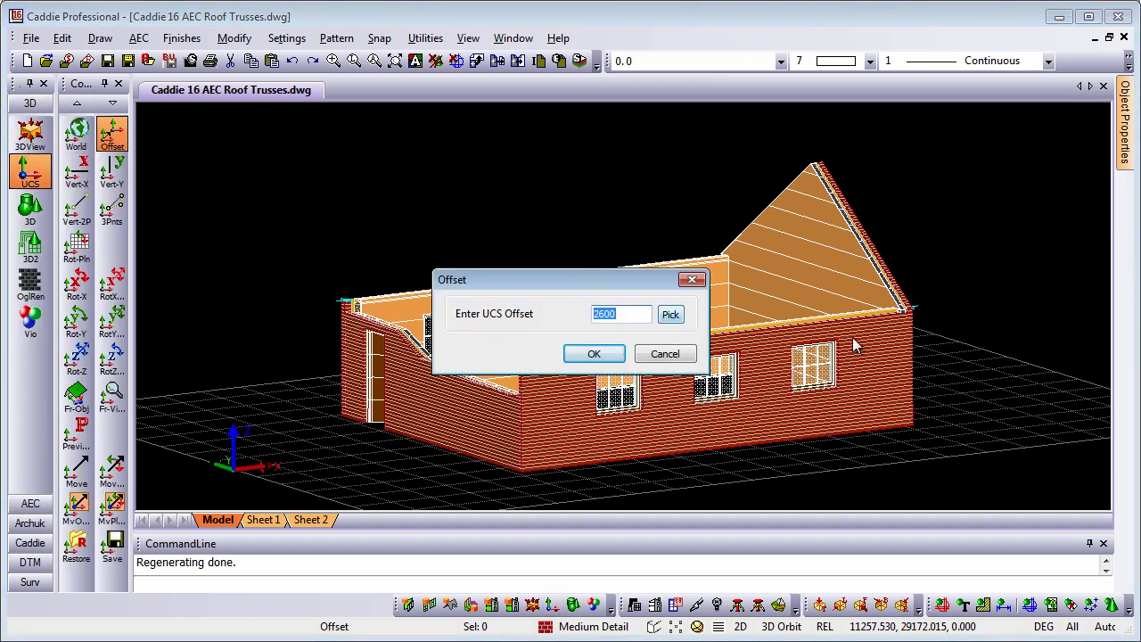
{"action": "left_click", "coordinate": [594, 354]}
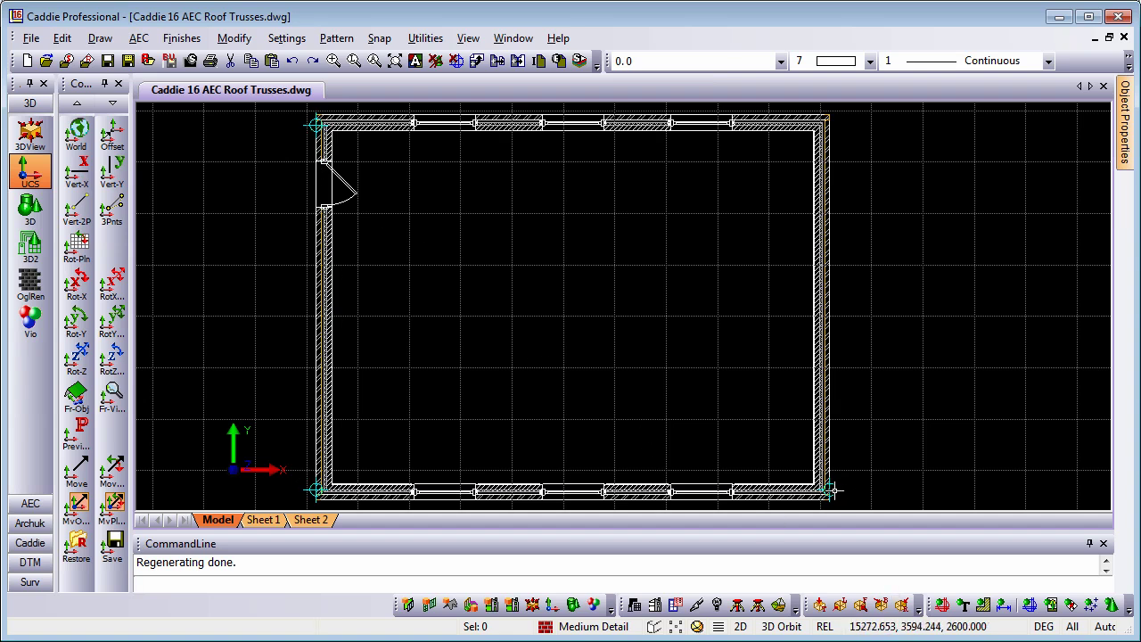
Zoom and pan the plan view to recentre the house wall outline.
{"action": "scroll", "coordinate": [461, 342], "scroll_direction": "up", "scroll_amount": 5}
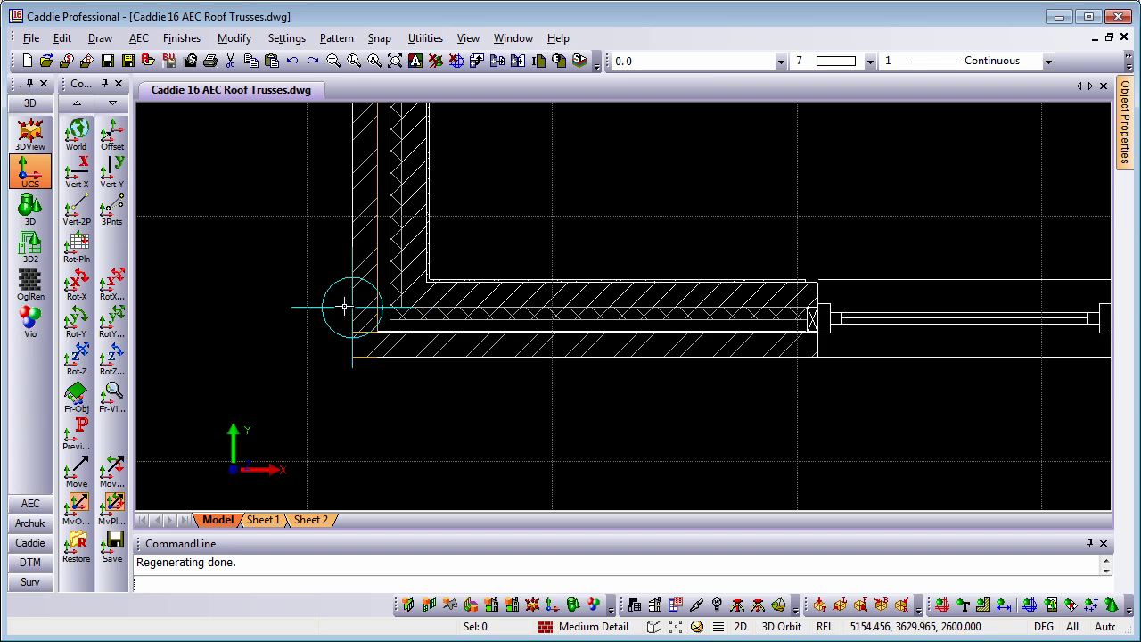
{"action": "scroll", "coordinate": [352, 306], "scroll_direction": "down", "scroll_amount": 6}
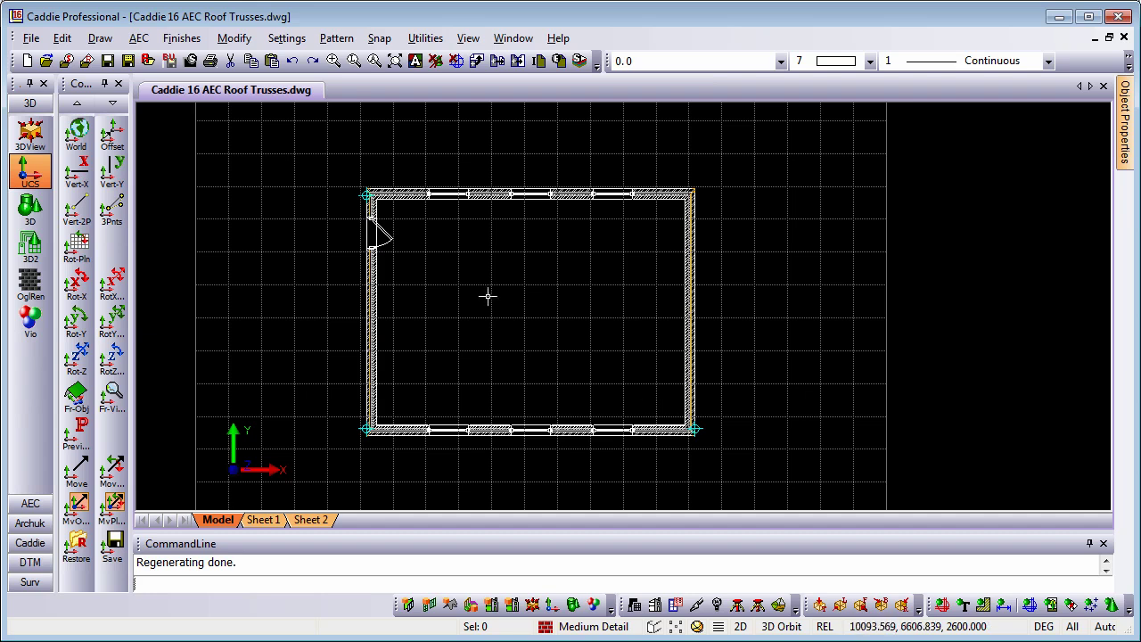
{"action": "scroll", "coordinate": [453, 303], "scroll_direction": "up", "scroll_amount": 1}
{"action": "scroll", "coordinate": [455, 304], "scroll_direction": "up", "scroll_amount": 1}
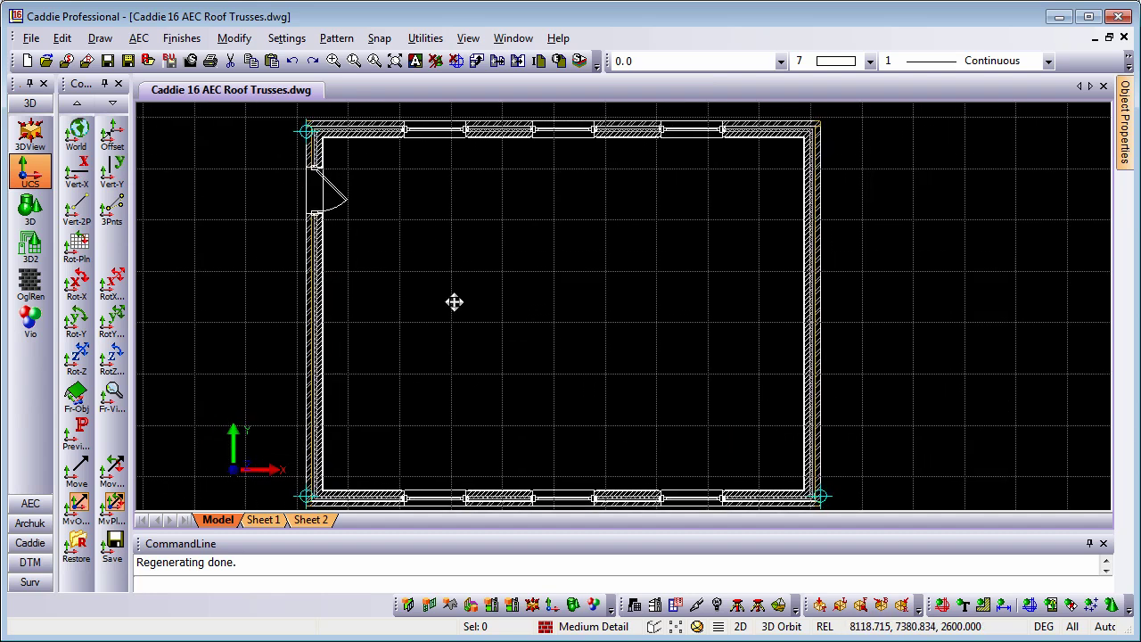
{"action": "middle_click_drag", "start_coordinate": [452, 302], "coordinate": [442, 298]}
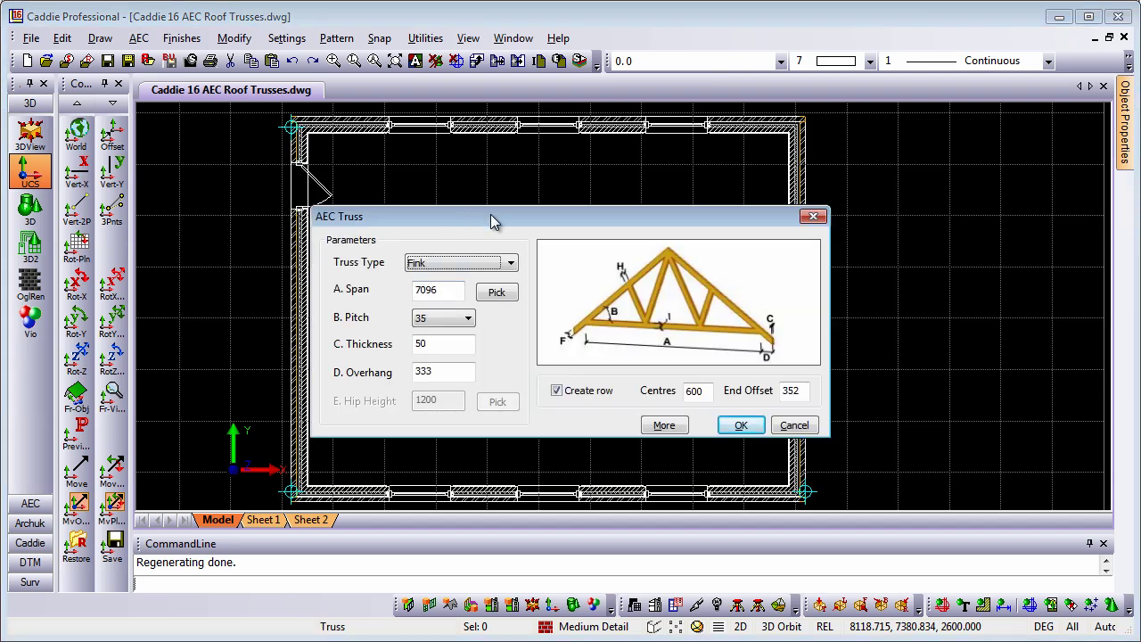
Set the Fink truss span to 7096 by snapping to the left wall corners, keeping pitch 35.
{"action": "left_click_drag", "start_coordinate": [493, 220], "coordinate": [629, 187]}
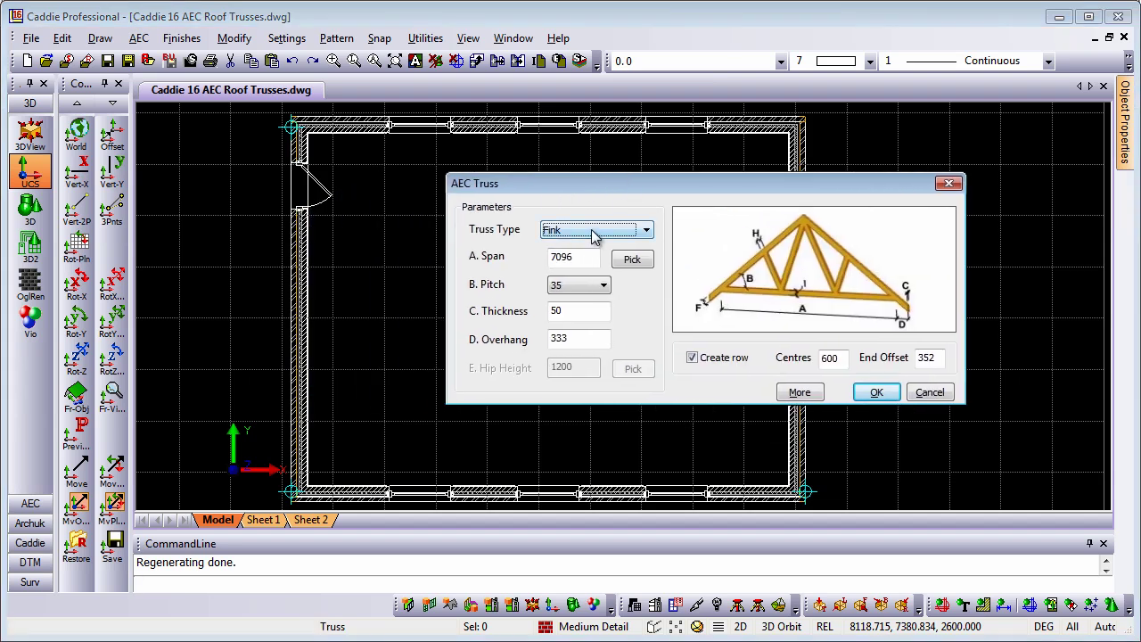
{"action": "left_click", "coordinate": [630, 261]}
{"action": "left_click", "coordinate": [638, 265]}
{"action": "right_click", "coordinate": [545, 264]}
{"action": "mouse_move", "coordinate": [624, 333]}
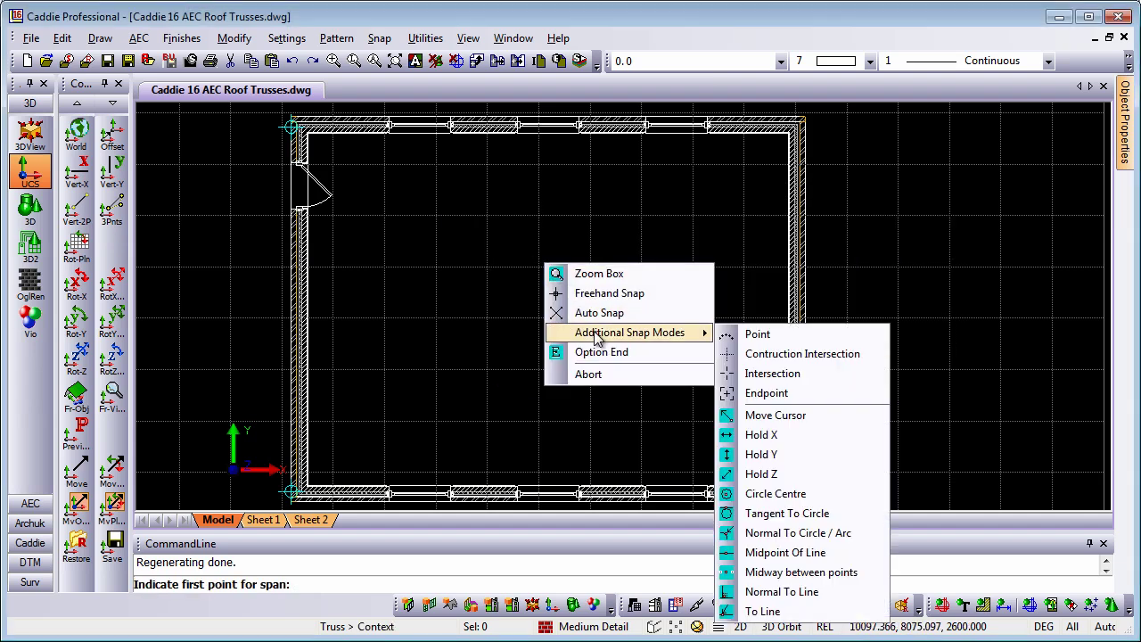
{"action": "left_click", "coordinate": [758, 334]}
{"action": "left_click", "coordinate": [291, 491]}
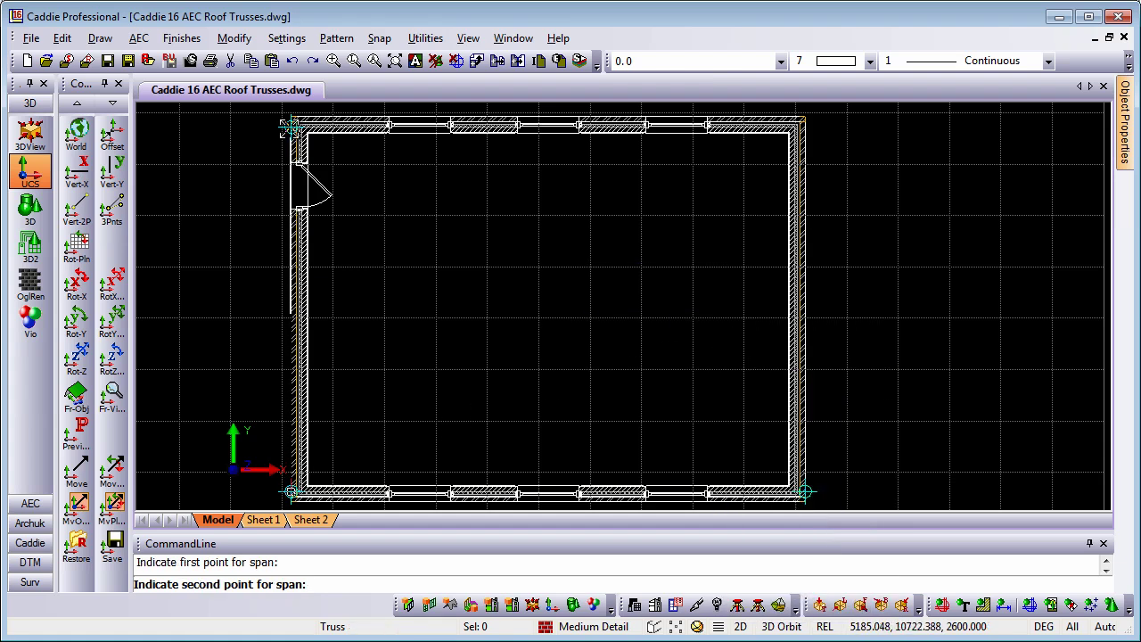
{"action": "left_click", "coordinate": [291, 125]}
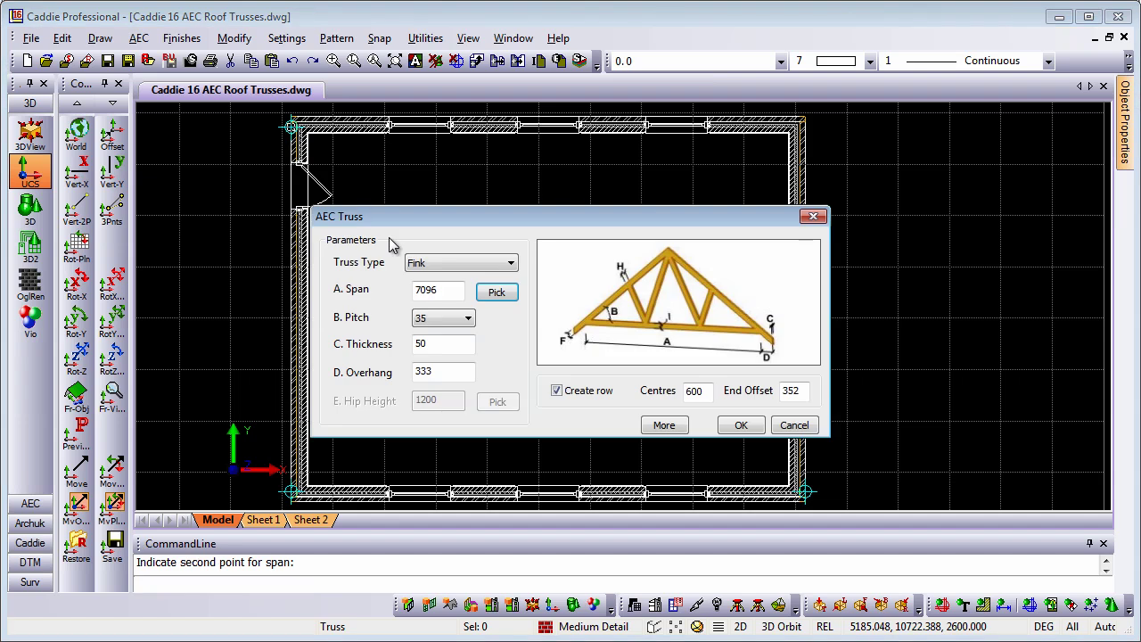
{"action": "left_click", "coordinate": [459, 320]}
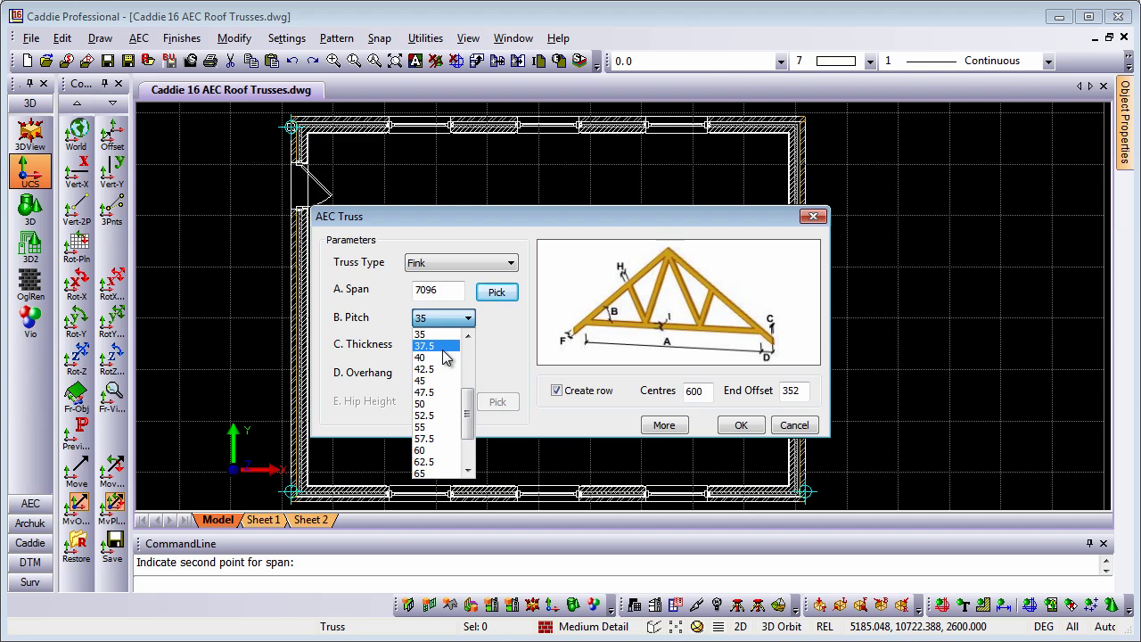
{"action": "left_click", "coordinate": [441, 322]}
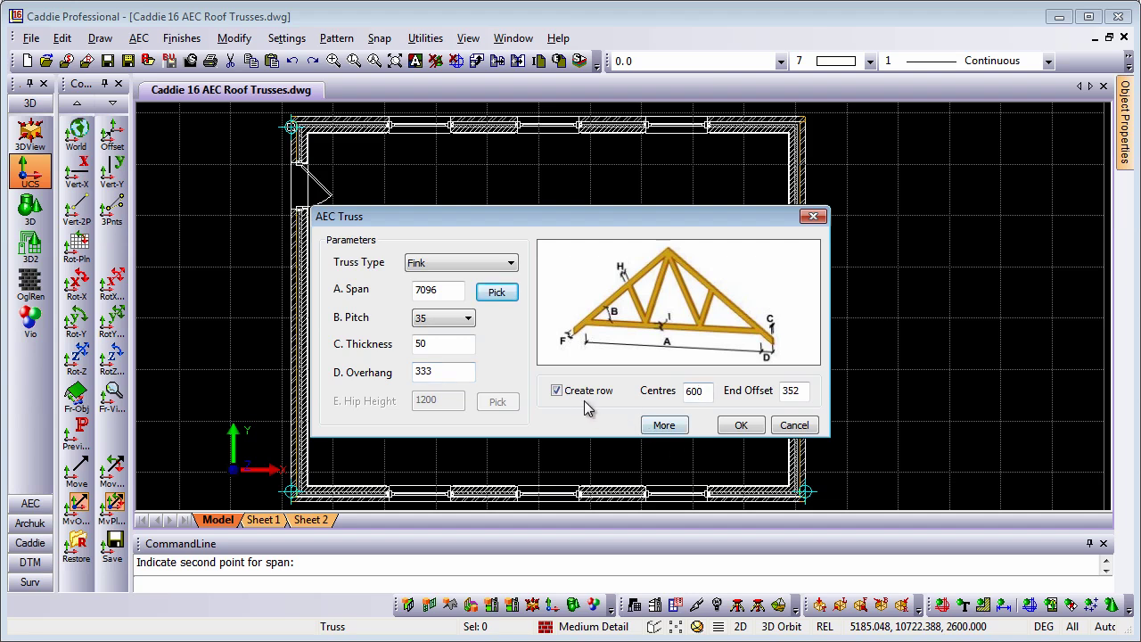
Place the Fink truss row from the left wall to the bottom-right corner, then tilt the view.
{"action": "left_click", "coordinate": [740, 427]}
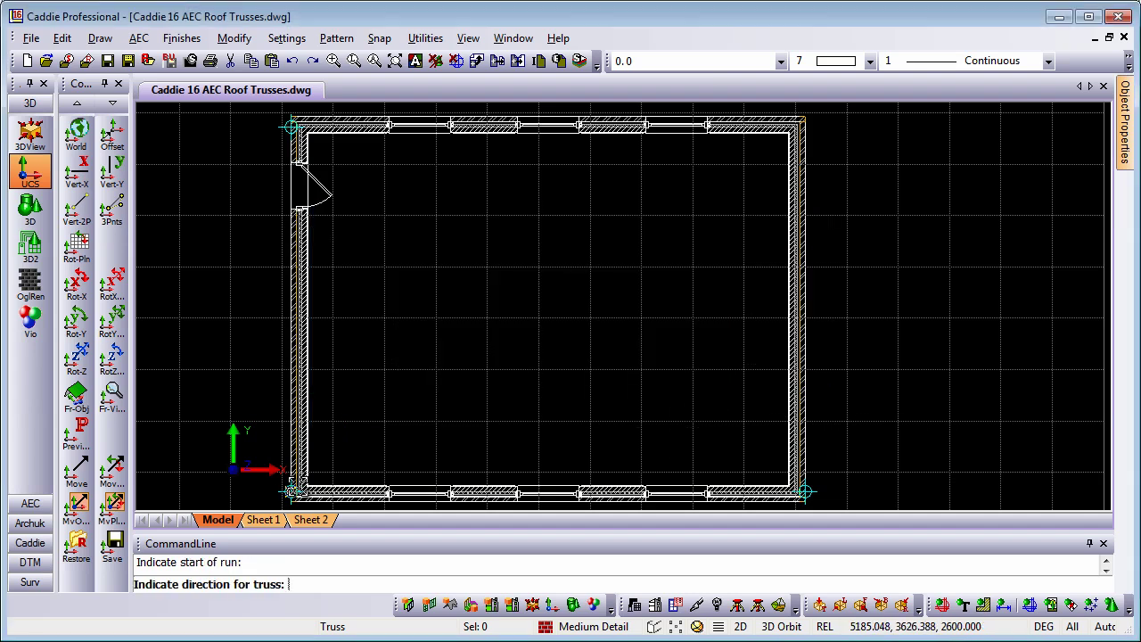
{"action": "left_click", "coordinate": [298, 165]}
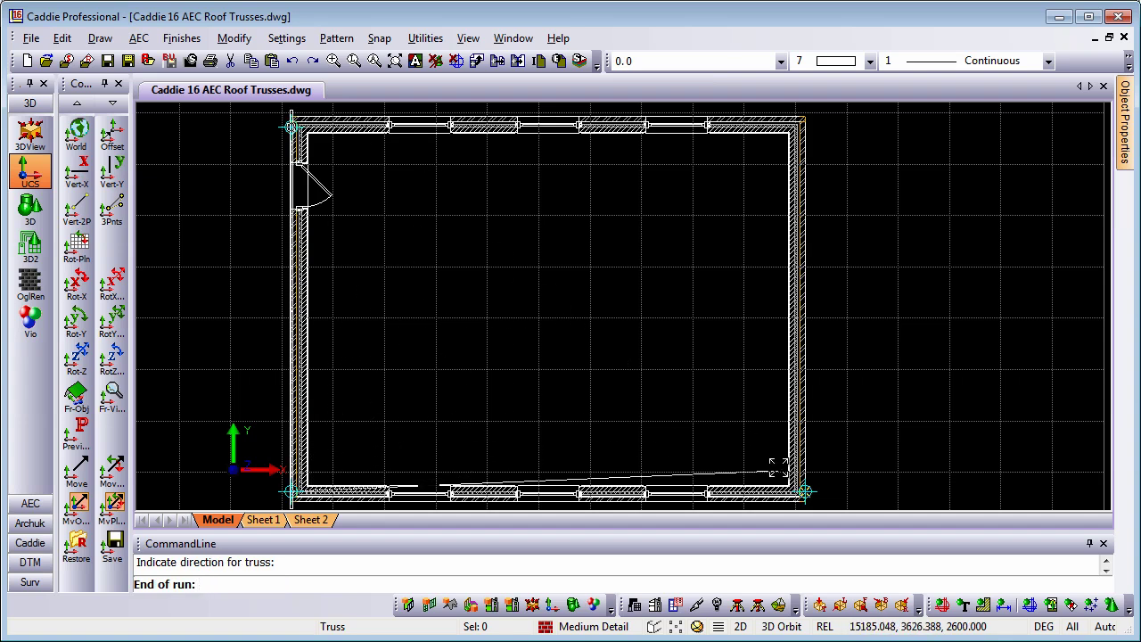
{"action": "left_click", "coordinate": [805, 490]}
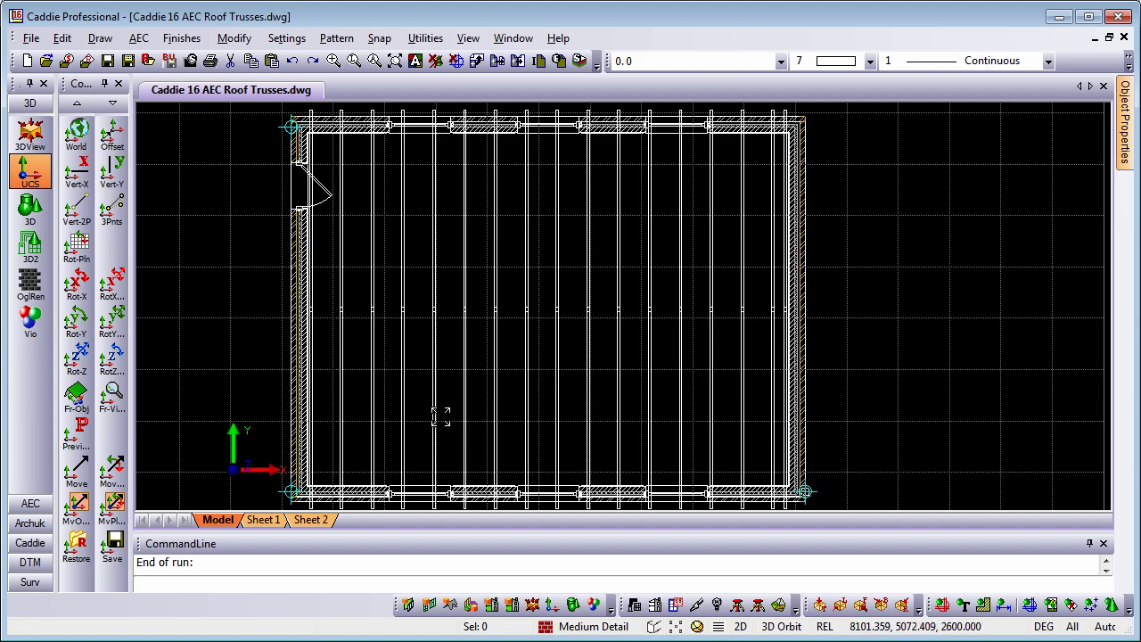
{"action": "mouse_move", "coordinate": [488, 452]}
{"action": "left_mouse_down"}
{"action": "mouse_move", "coordinate": [458, 318]}
{"action": "mouse_move", "coordinate": [473, 208]}
{"action": "mouse_move", "coordinate": [521, 289]}
{"action": "mouse_move", "coordinate": [909, 390]}
{"action": "mouse_move", "coordinate": [825, 347]}
{"action": "mouse_move", "coordinate": [642, 377]}
{"action": "mouse_move", "coordinate": [625, 403]}
{"action": "mouse_move", "coordinate": [571, 347]}
{"action": "mouse_move", "coordinate": [606, 344]}
{"action": "mouse_move", "coordinate": [678, 387]}
{"action": "mouse_move", "coordinate": [715, 328]}
{"action": "mouse_move", "coordinate": [559, 370]}
{"action": "left_mouse_up"}
Zoom and orbit to inspect the trussed roof, then return to the top plan view.
{"action": "scroll", "coordinate": [559, 370], "scroll_direction": "up", "scroll_amount": 3}
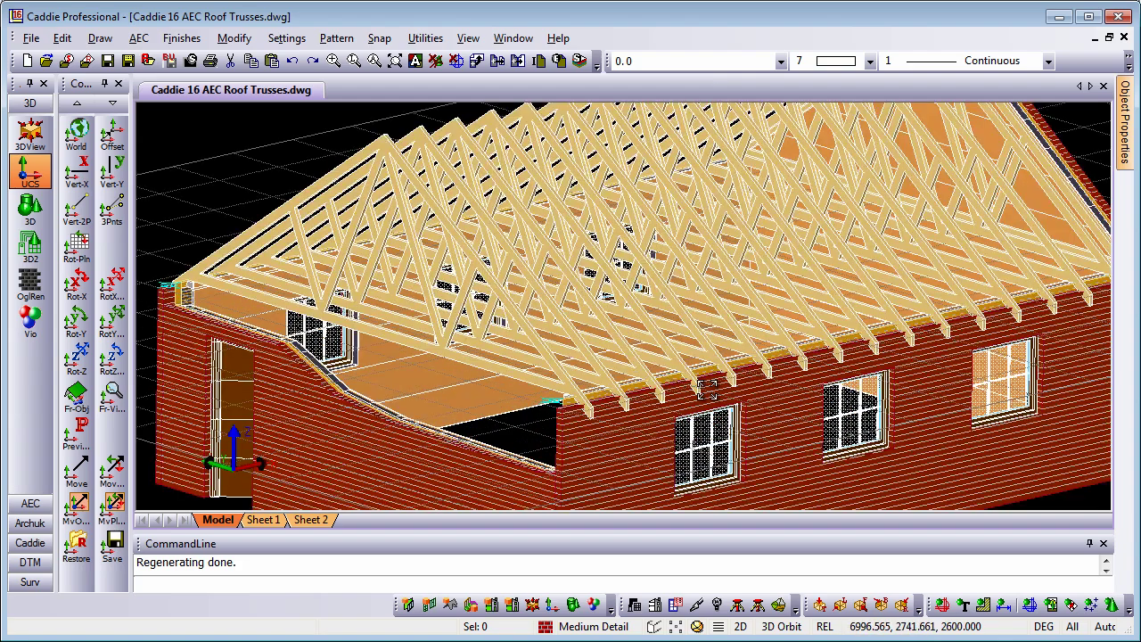
{"action": "scroll", "coordinate": [631, 367], "scroll_direction": "down", "scroll_amount": 3}
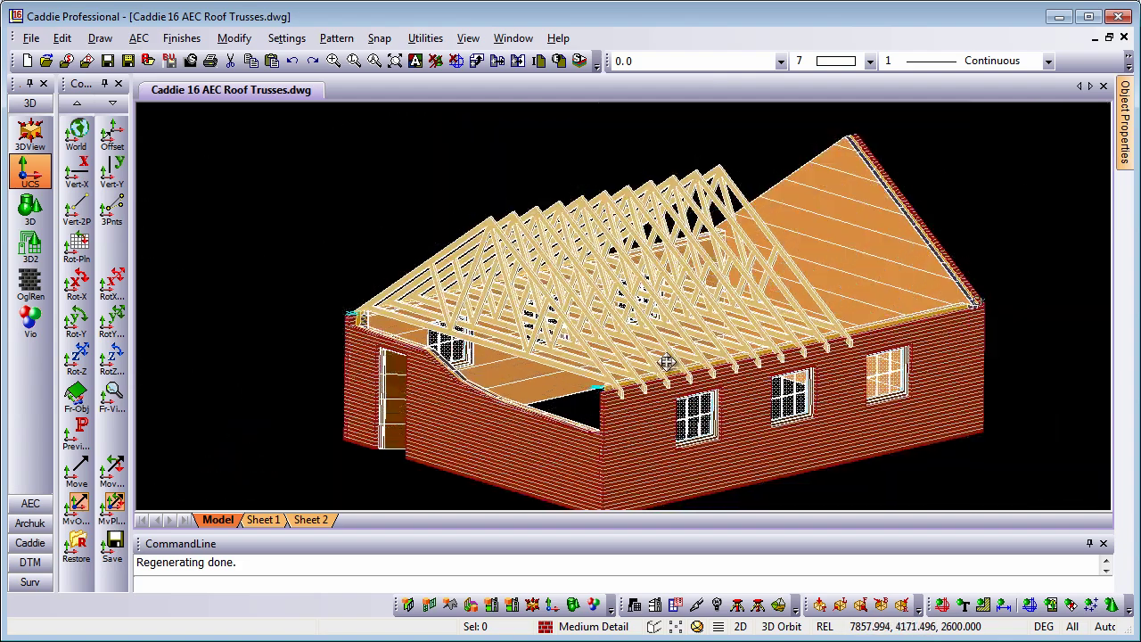
{"action": "left_click_drag", "start_coordinate": [631, 367], "coordinate": [599, 382]}
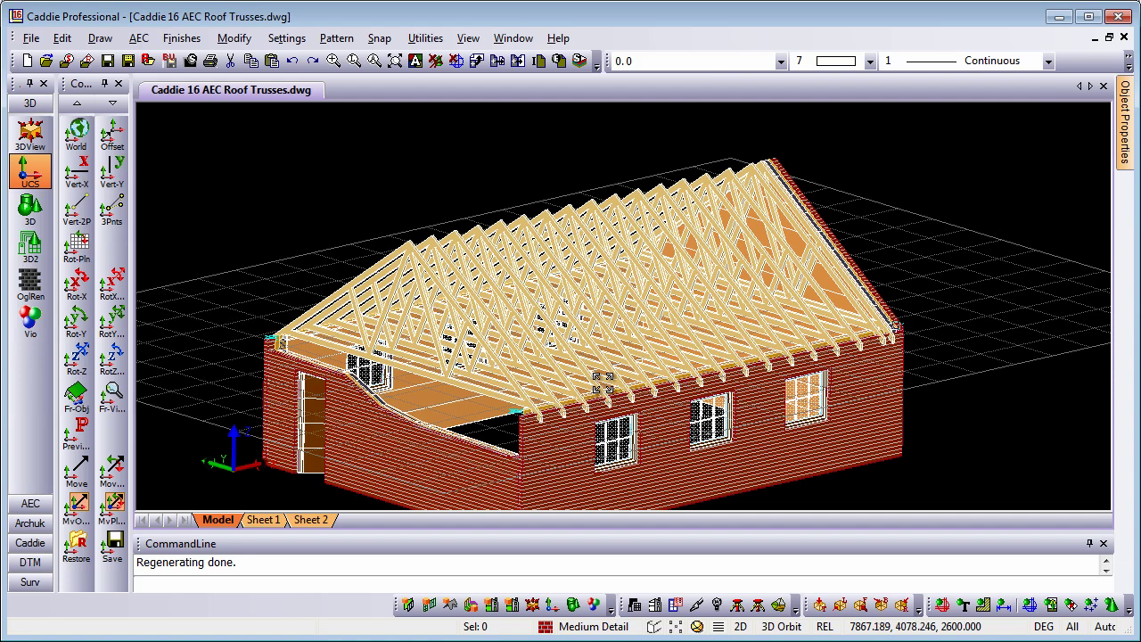
{"action": "key", "text": "Escape"}
Draw a quick vertical section line across the house plan from above the top wall to the bottom wall.
{"action": "left_click", "coordinate": [30, 502]}
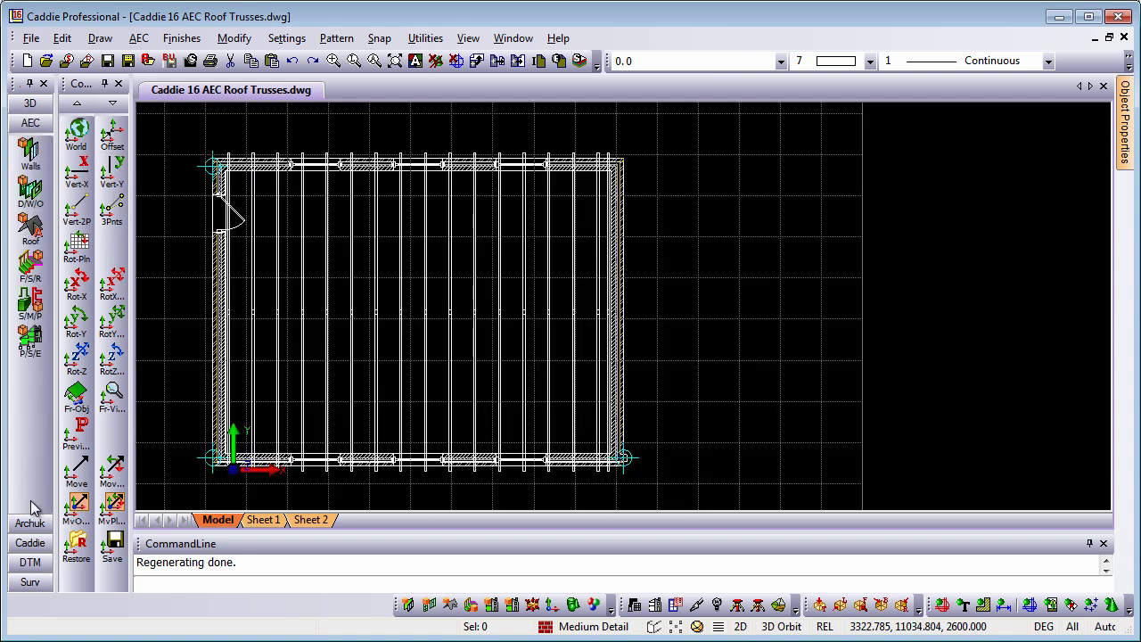
{"action": "left_click", "coordinate": [29, 343]}
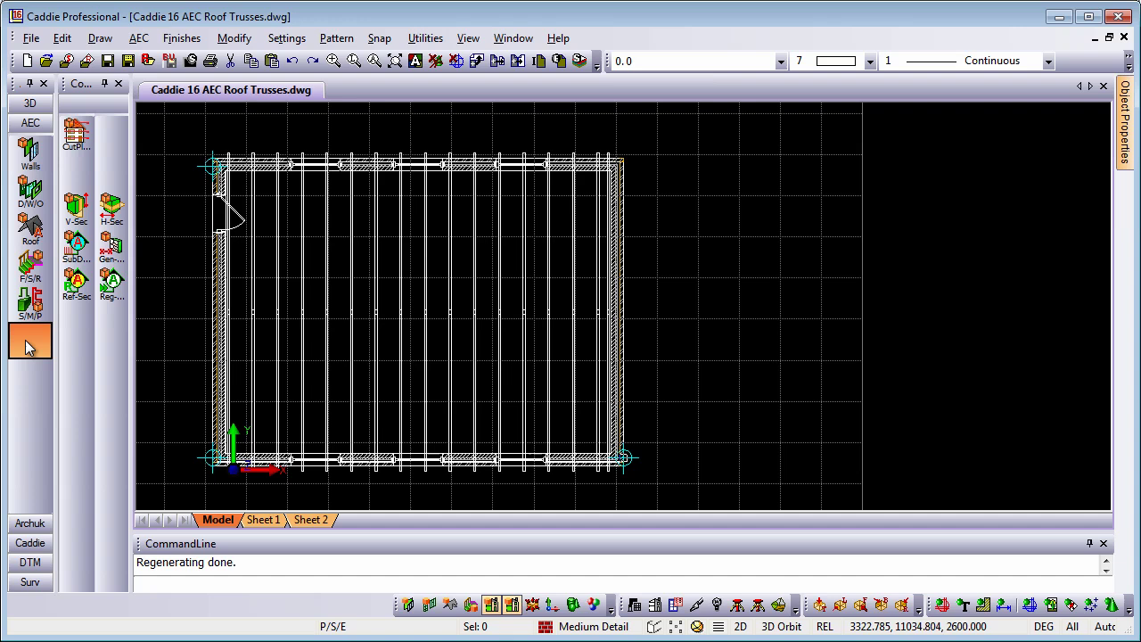
{"action": "left_click", "coordinate": [78, 212]}
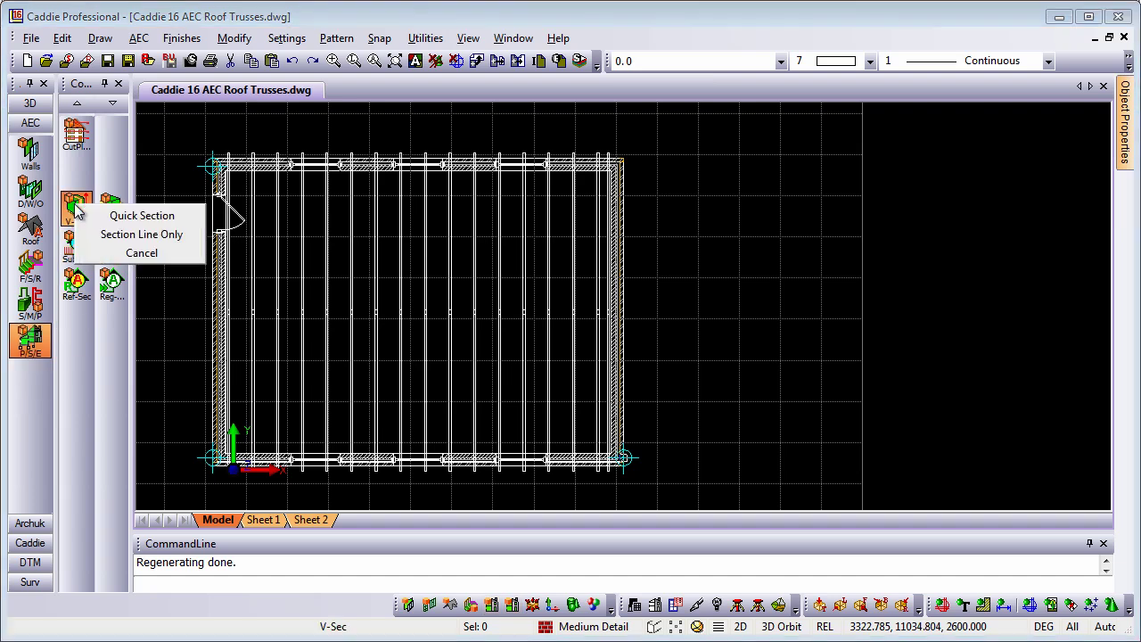
{"action": "left_click", "coordinate": [125, 215]}
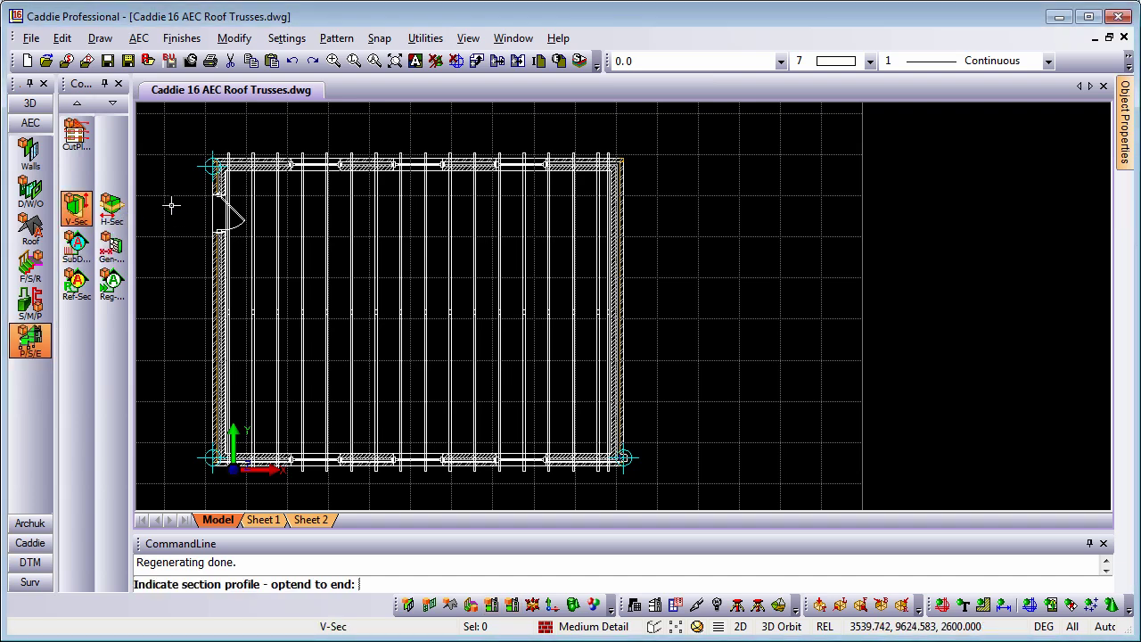
{"action": "left_click", "coordinate": [460, 146]}
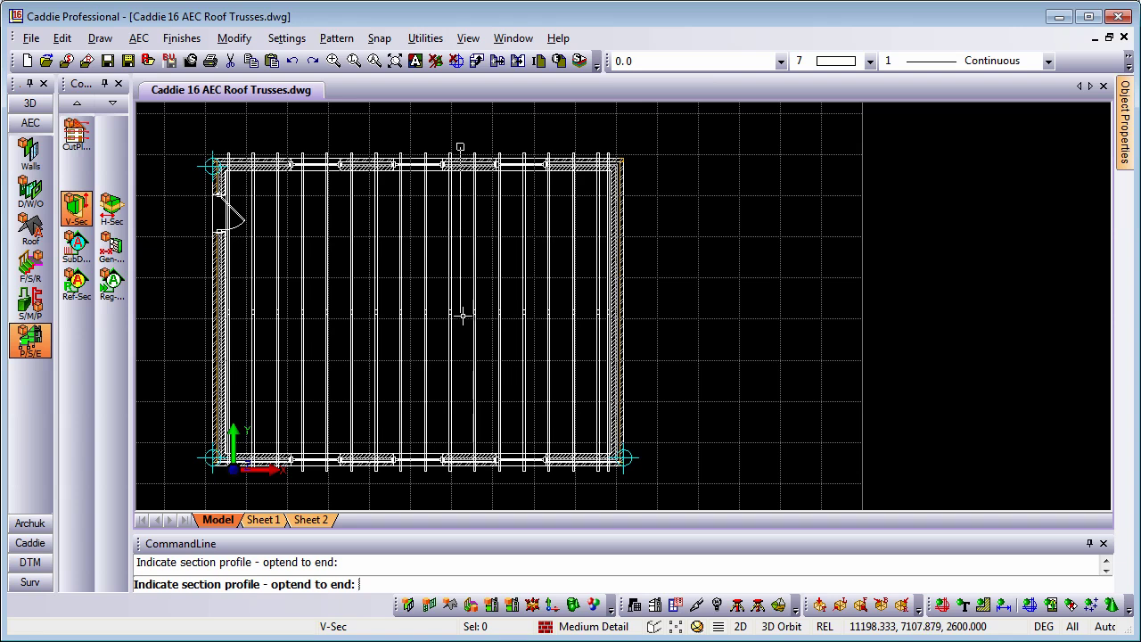
{"action": "right_click", "coordinate": [461, 471]}
{"action": "left_click", "coordinate": [546, 554]}
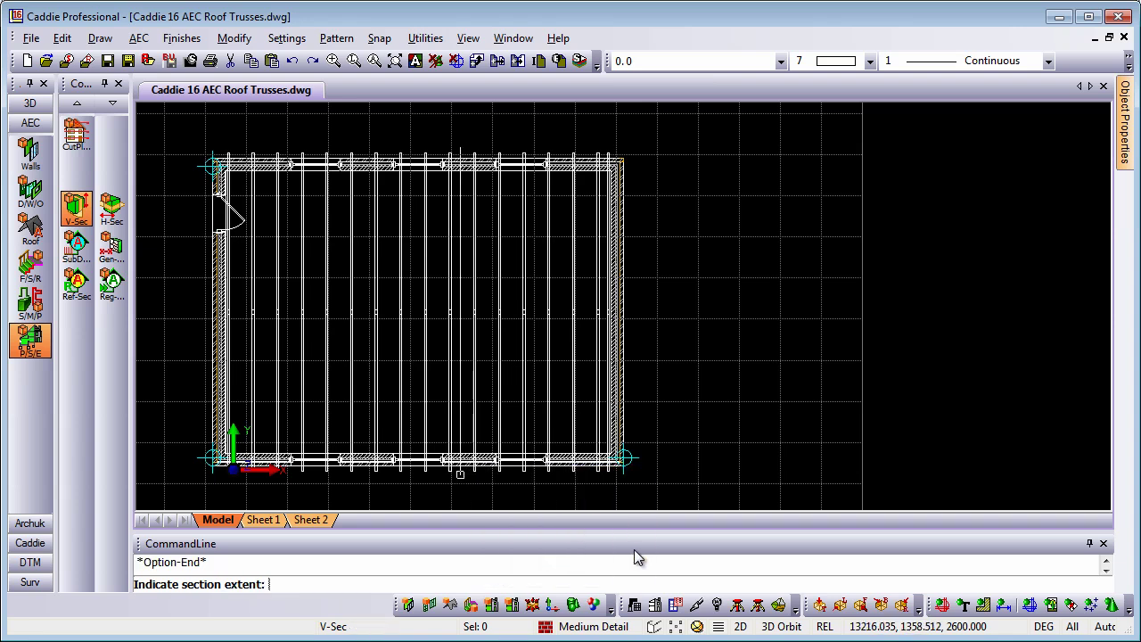
Set the section extent and place the 2D truss section to the right of the plan.
{"action": "left_click", "coordinate": [640, 488]}
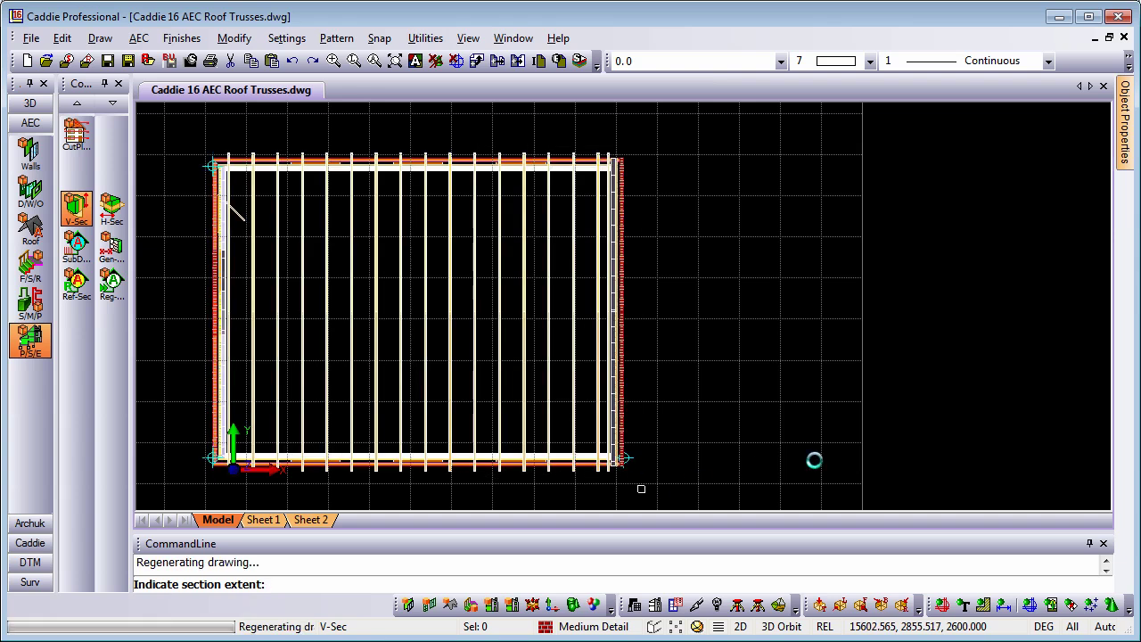
{"action": "middle_click_drag", "start_coordinate": [850, 436], "coordinate": [629, 434]}
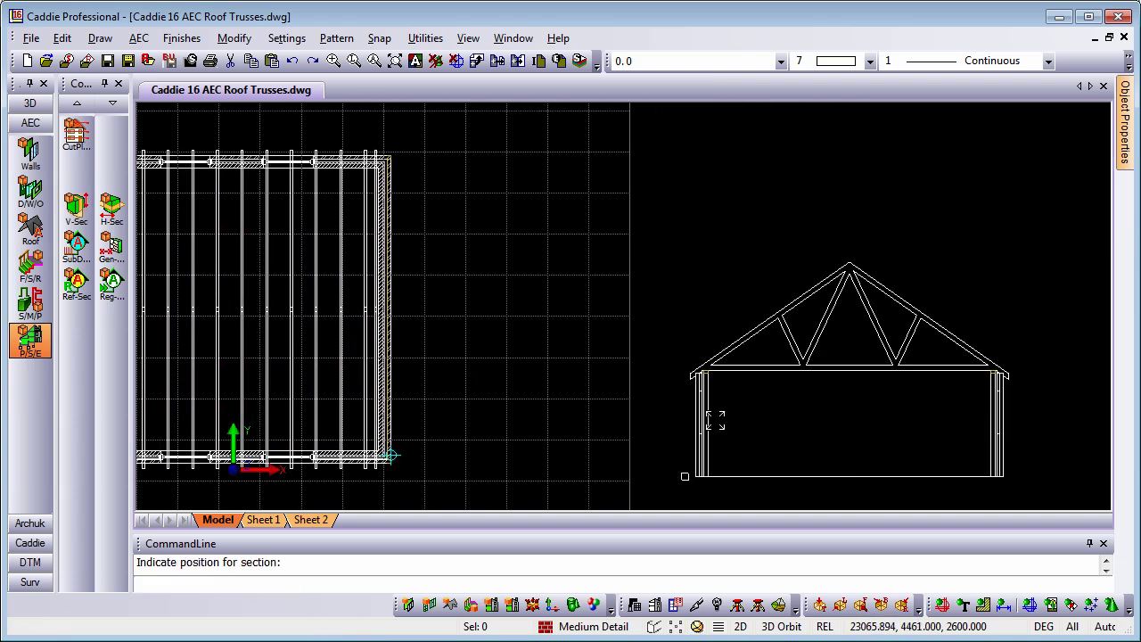
{"action": "scroll", "coordinate": [708, 377], "scroll_direction": "up", "scroll_amount": 4}
{"action": "scroll", "coordinate": [709, 376], "scroll_direction": "down", "scroll_amount": 5}
{"action": "scroll", "coordinate": [683, 312], "scroll_direction": "up", "scroll_amount": 3}
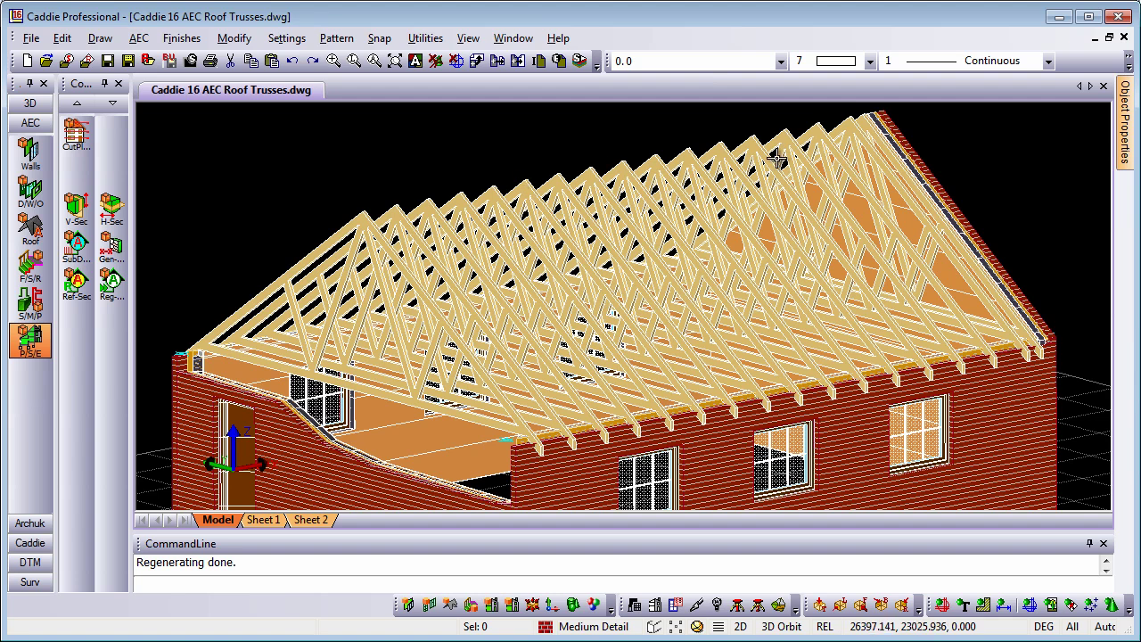
Window-select the roof and filter Object Properties to the 17 AecDbMassElems trusses.
{"action": "left_click", "coordinate": [1033, 212]}
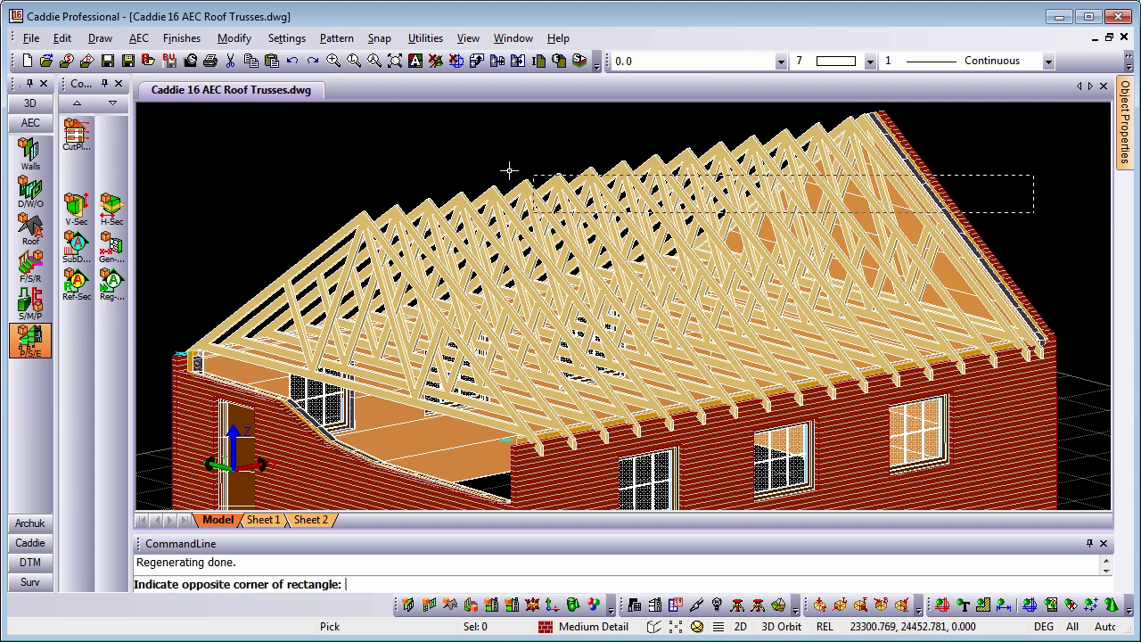
{"action": "left_click", "coordinate": [285, 188]}
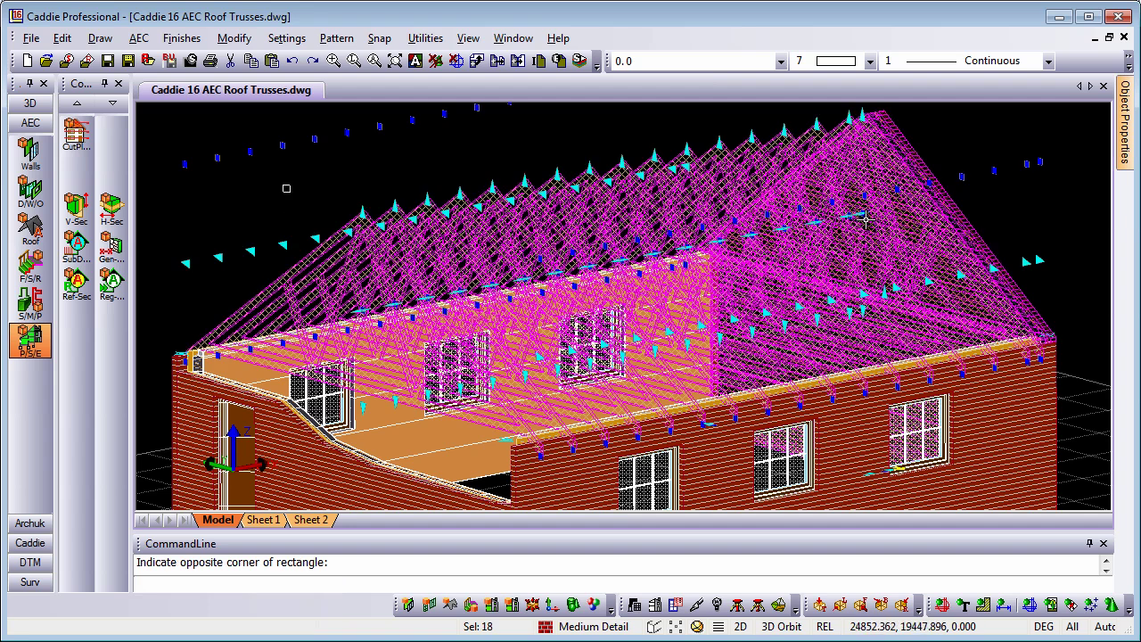
{"action": "right_click", "coordinate": [950, 173]}
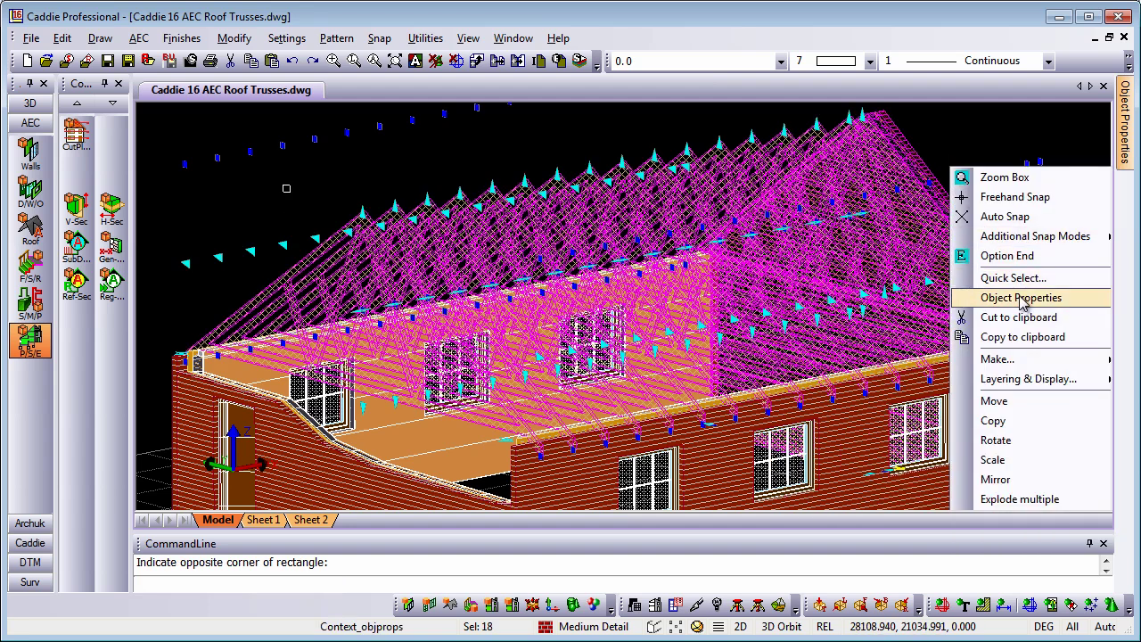
{"action": "left_click", "coordinate": [1020, 297]}
{"action": "left_click", "coordinate": [1089, 111]}
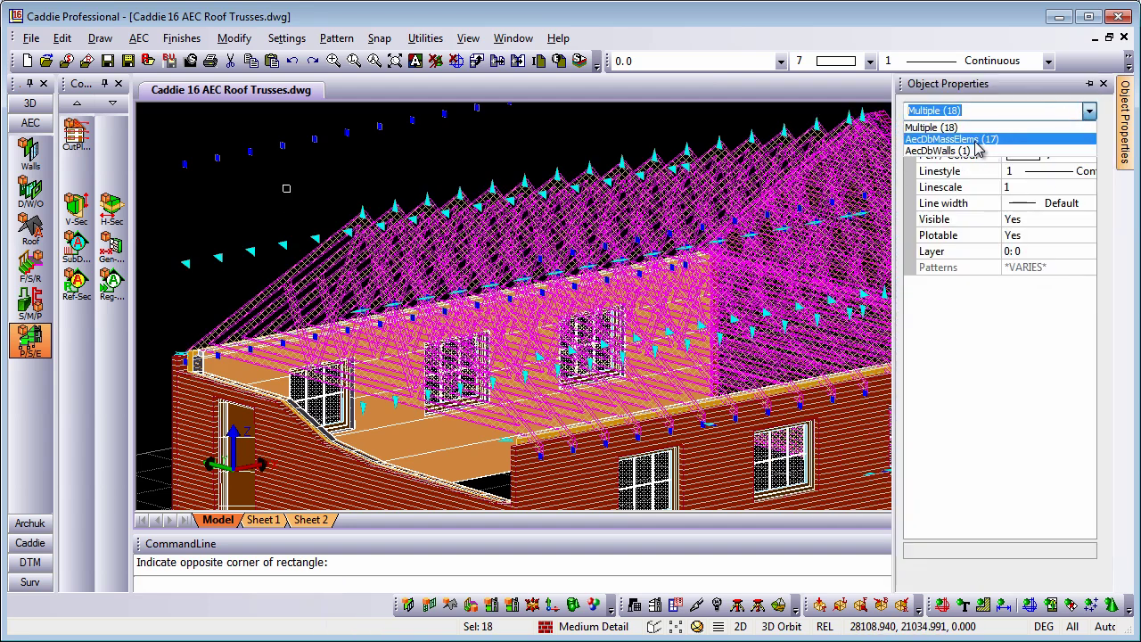
{"action": "left_click", "coordinate": [979, 140]}
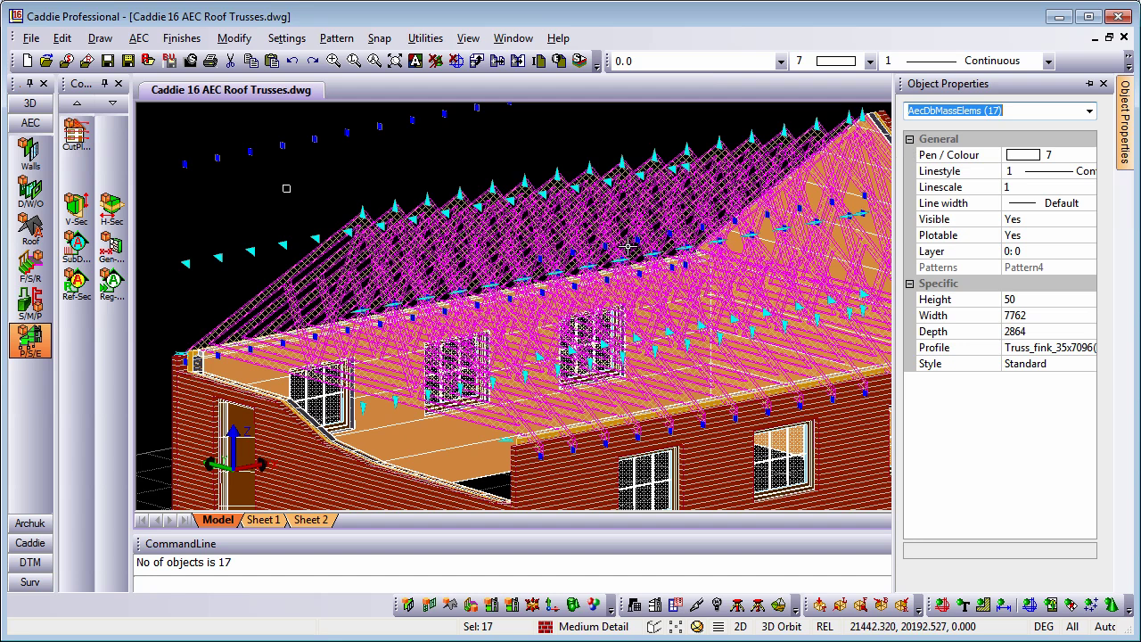
Change the trusses' profile from Fink to Truss_attic.
{"action": "left_click", "coordinate": [1068, 351]}
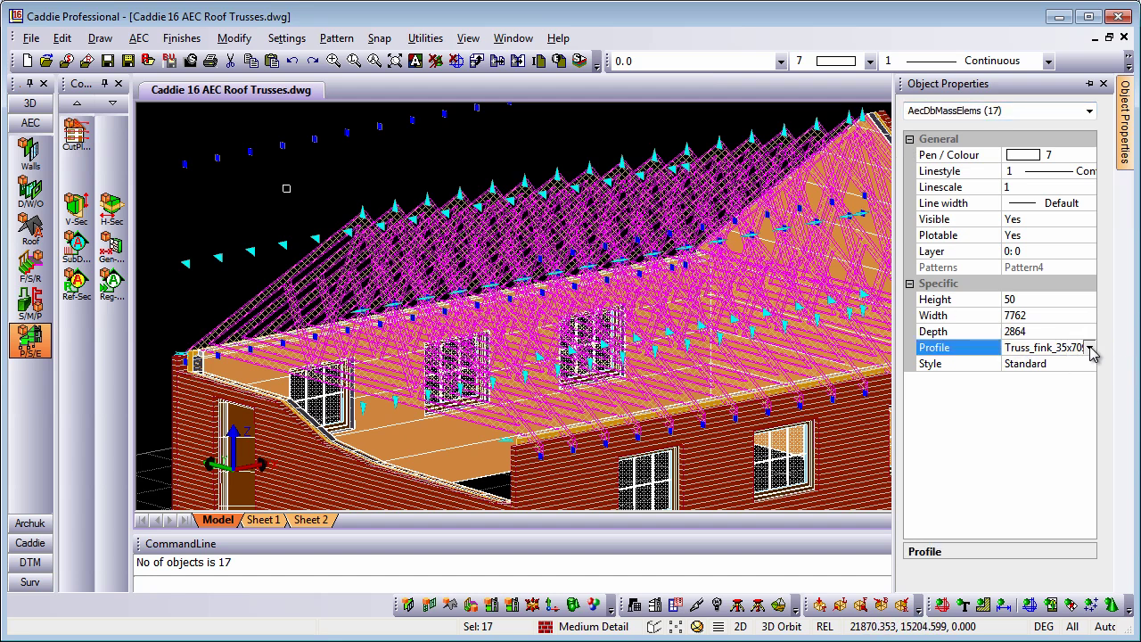
{"action": "left_click", "coordinate": [1088, 348]}
{"action": "left_click", "coordinate": [1053, 383]}
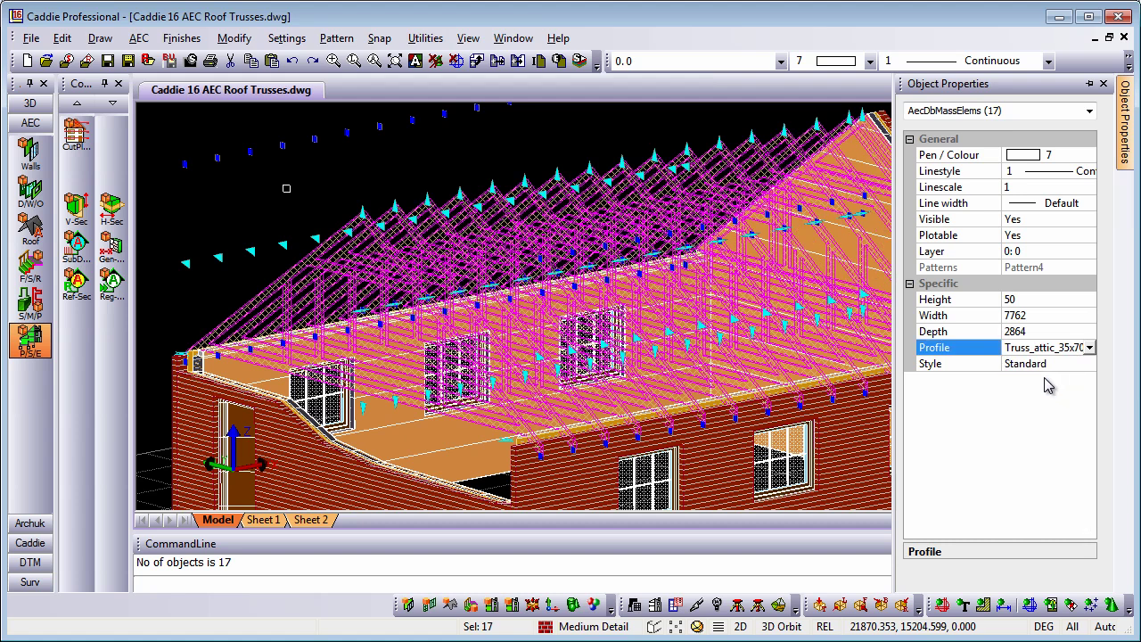
{"action": "left_click", "coordinate": [205, 225]}
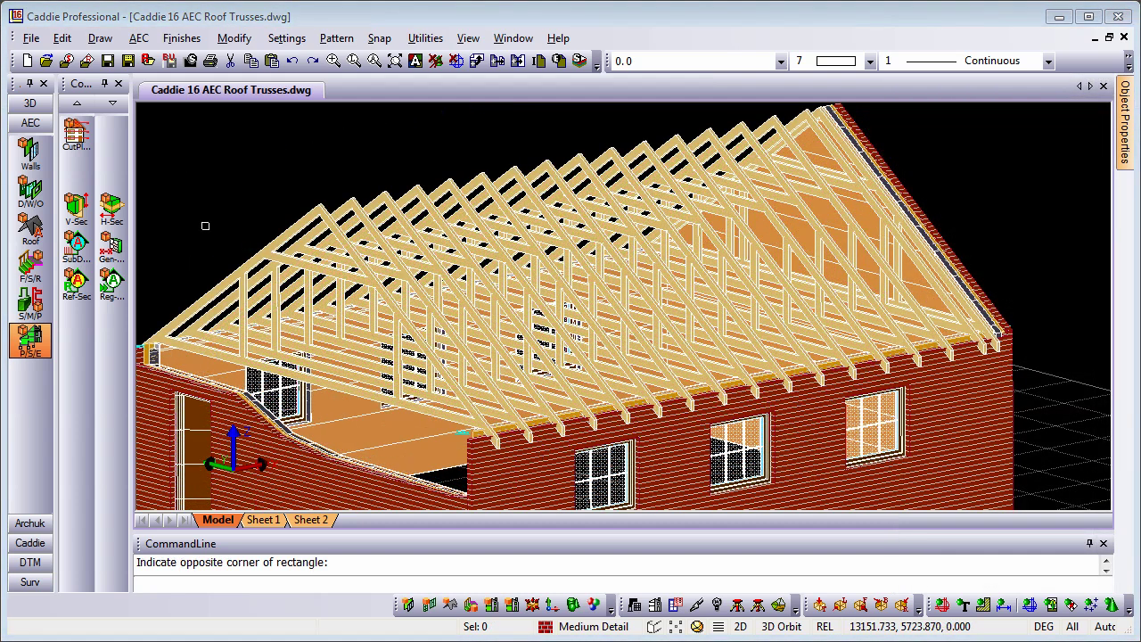